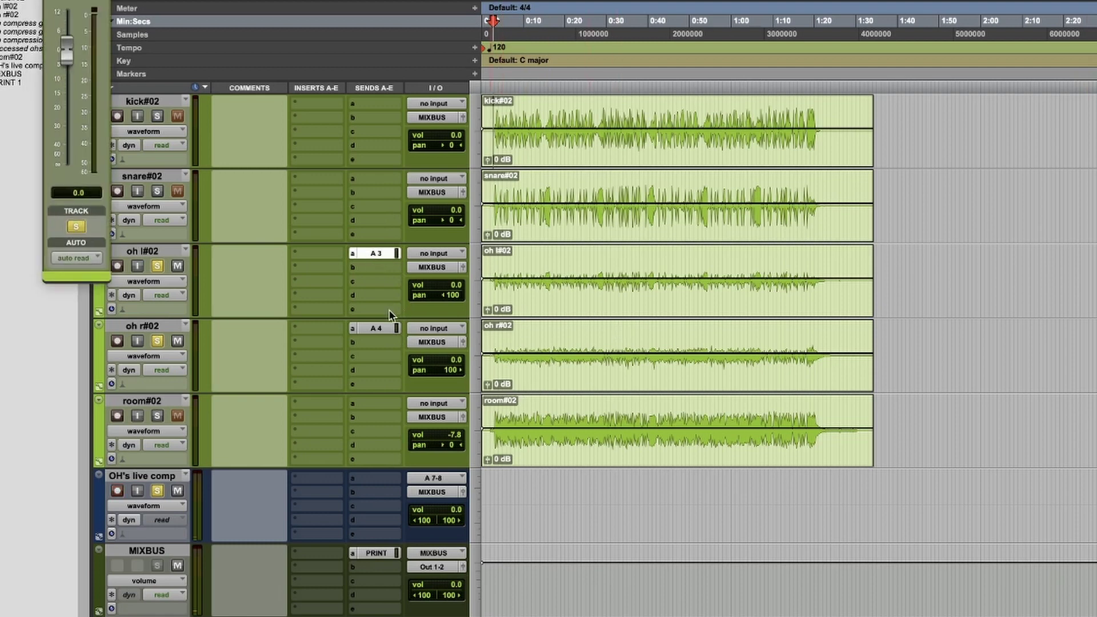
# Confirm oh r#02's send goes to A 4, then select the OH's live comp track.
pyautogui.click(366, 328)
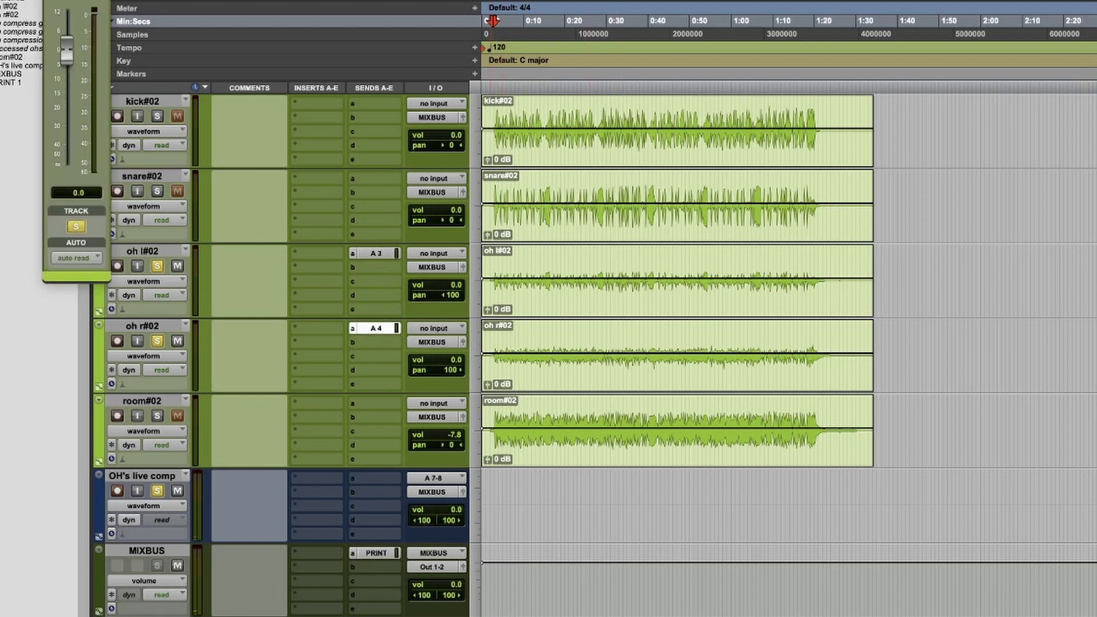
pyautogui.click(143, 482)
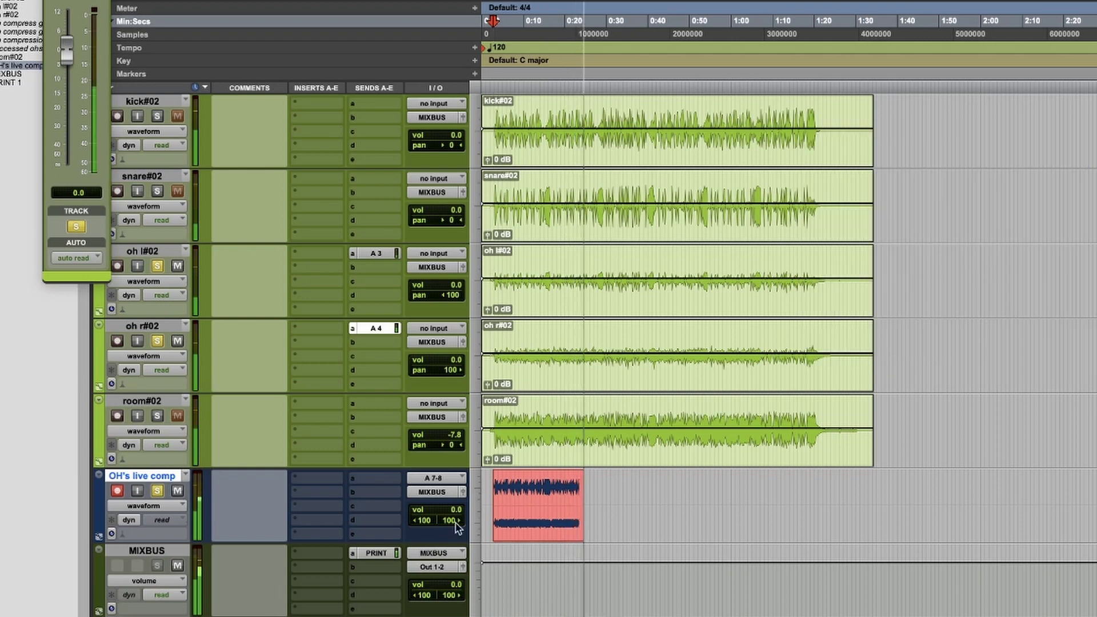
# Pull the OH's live comp volume fader down.
pyautogui.moveTo(454, 510); pyautogui.dragTo(455, 518)
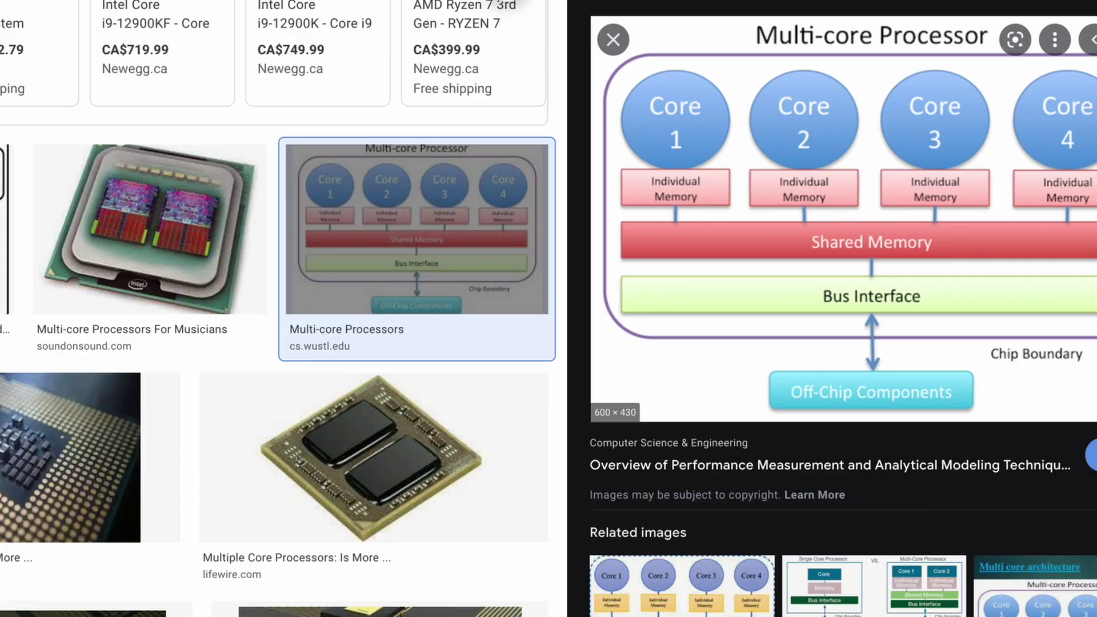
# Show the enlarged preview of the lifewire.com multi-core processor photo.
pyautogui.click(483, 416)
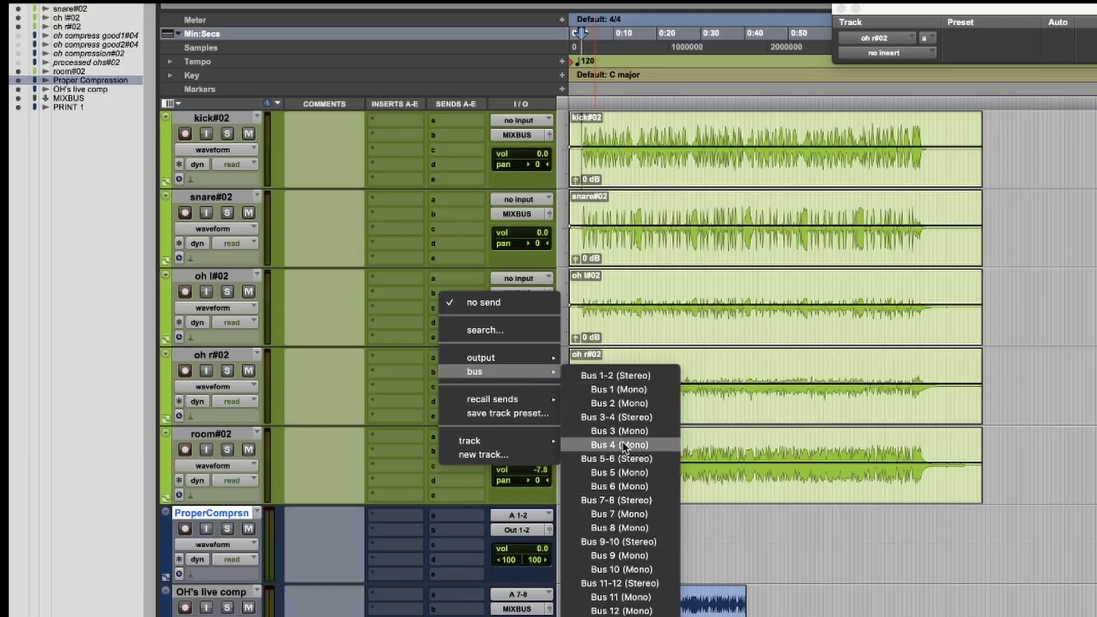
# Send oh r#02 to Bus 8 and oh l#02 to Bus 7 at 0 dB.
pyautogui.click(629, 527)
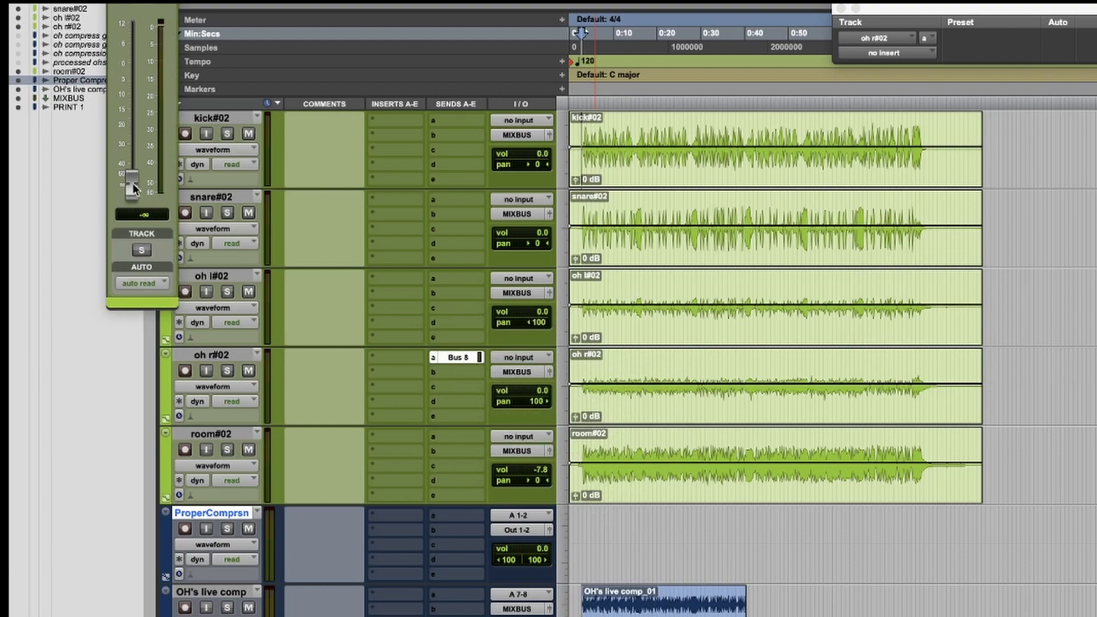
pyautogui.keyDown('alt'); pyautogui.click(132, 184); pyautogui.keyUp('alt')
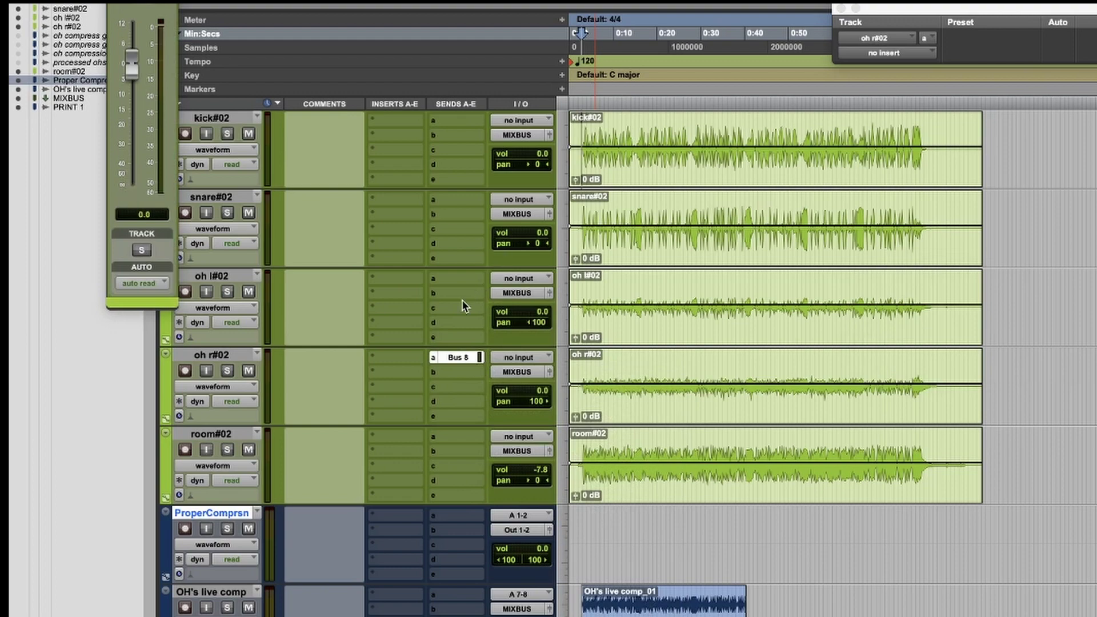
pyautogui.click(457, 280)
pyautogui.moveTo(496, 293)
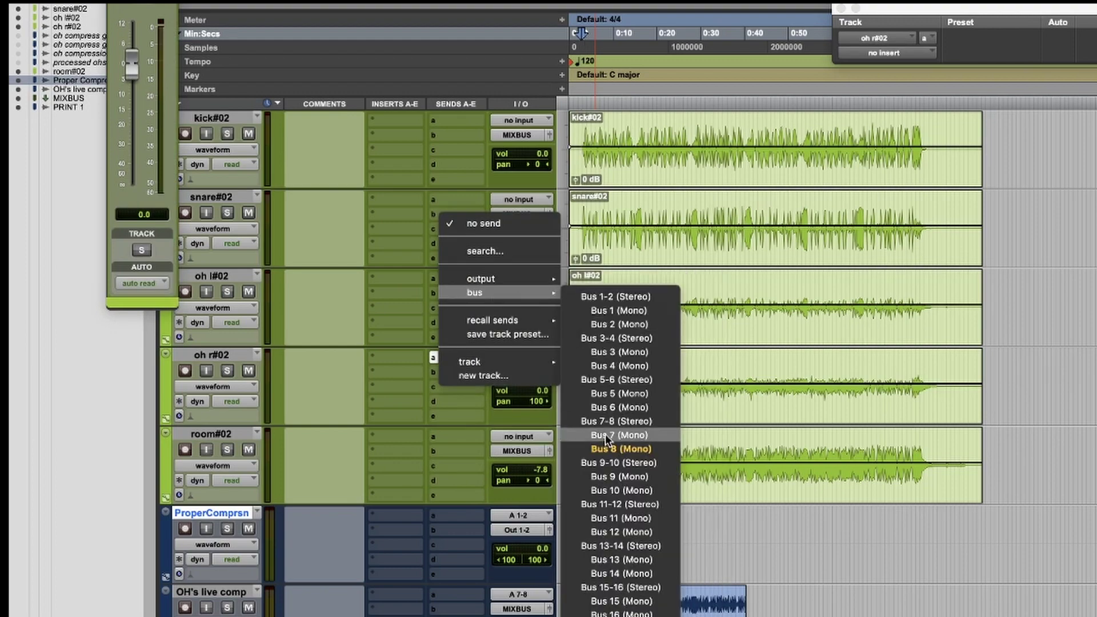
pyautogui.click(618, 438)
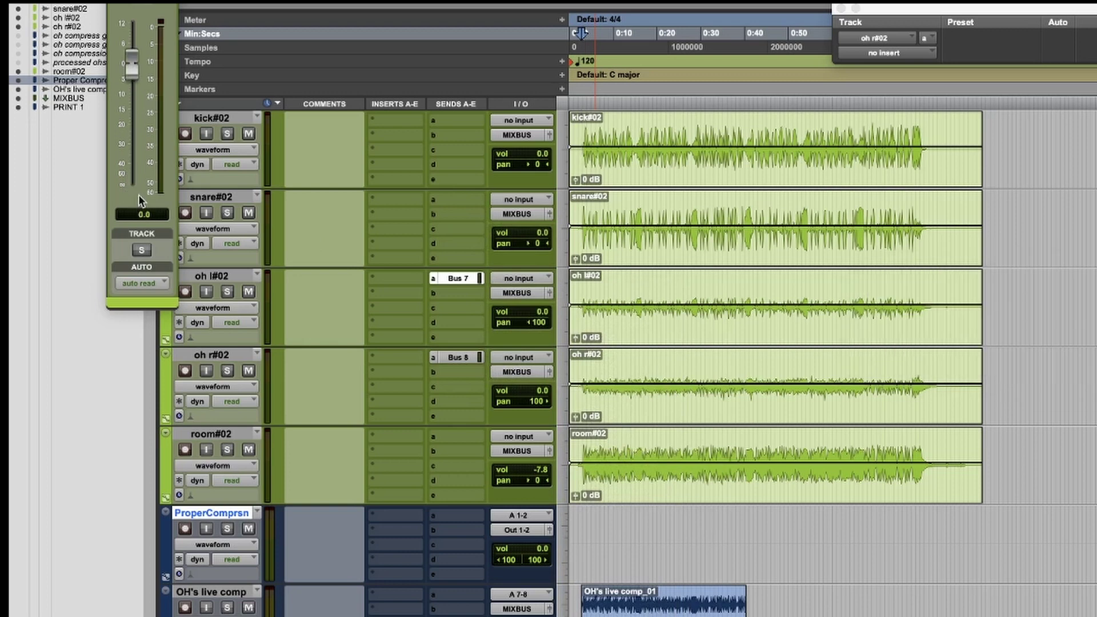
# Set ProperComprsn's input to Bus 7-8.
pyautogui.click(516, 515)
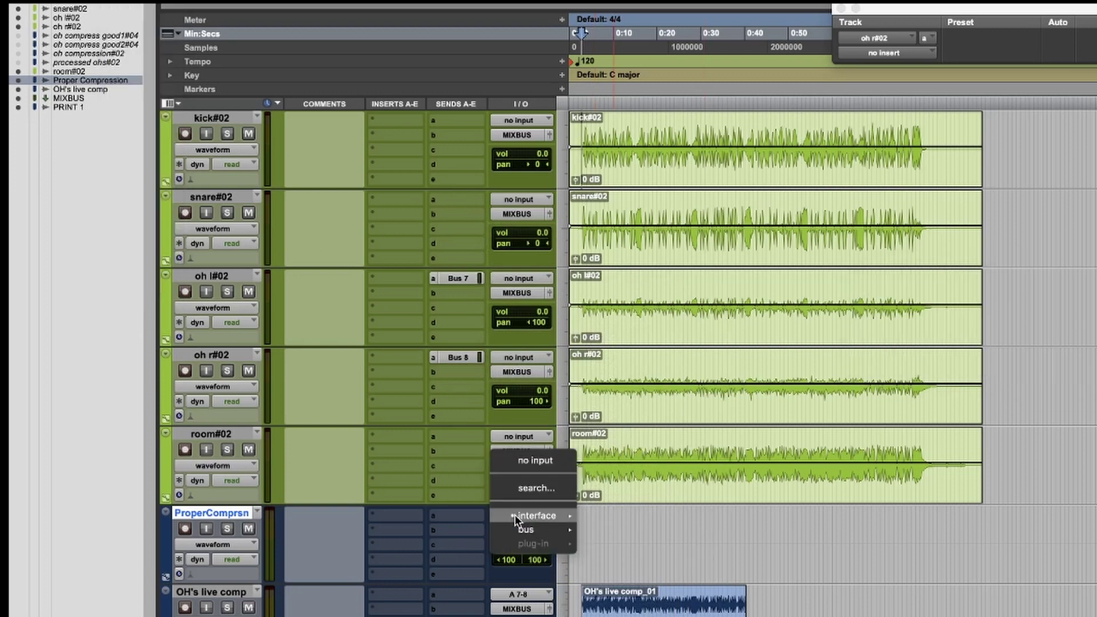
pyautogui.moveTo(528, 529)
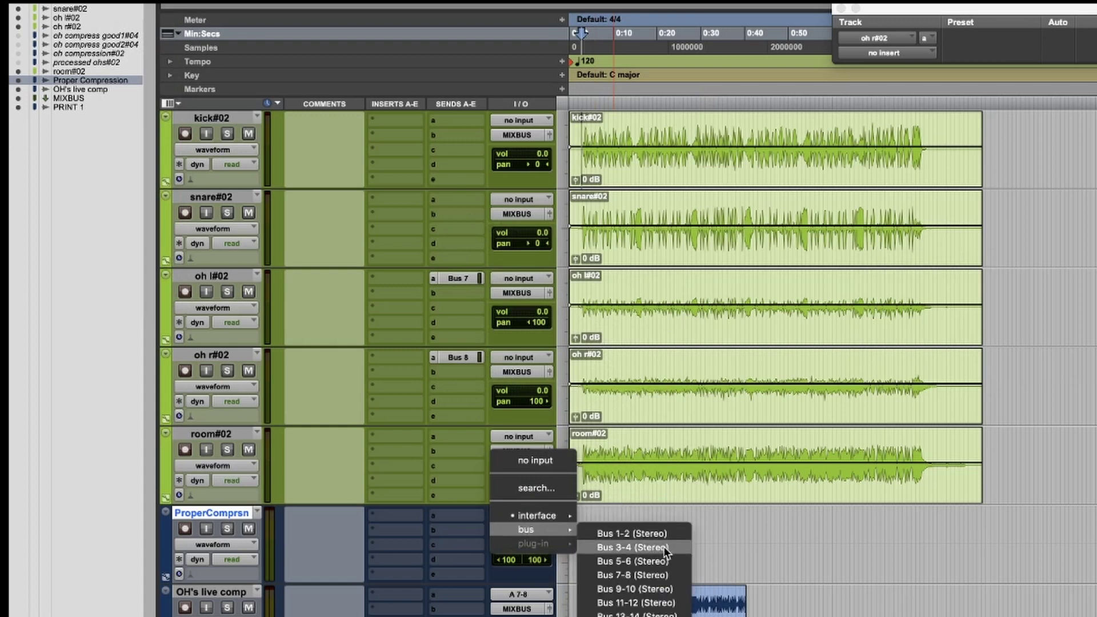
pyautogui.click(655, 573)
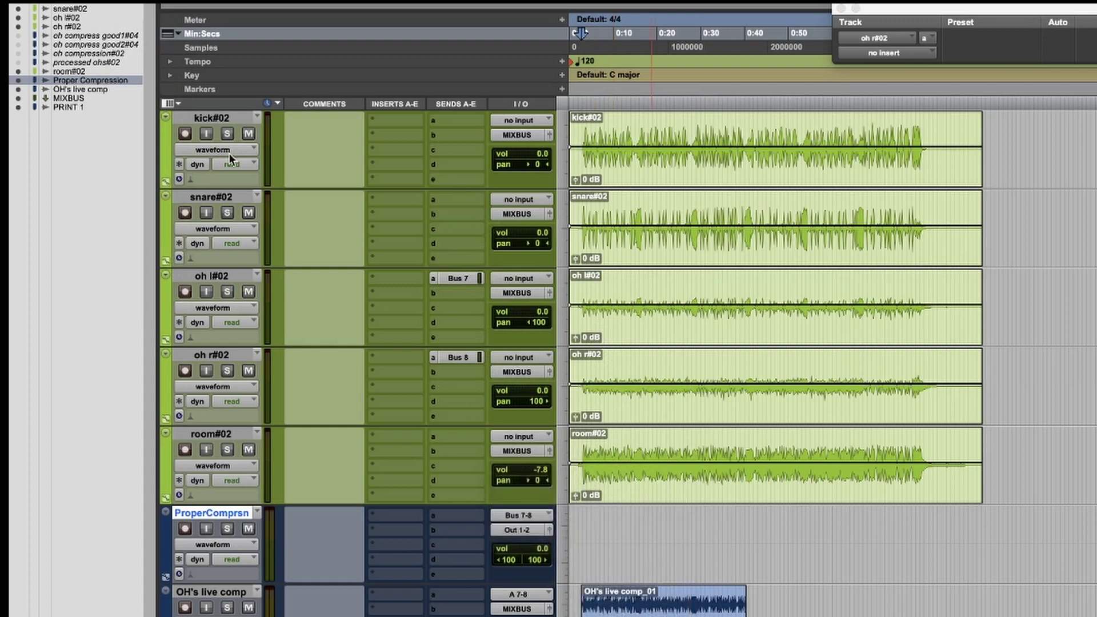
pyautogui.click(389, 277)
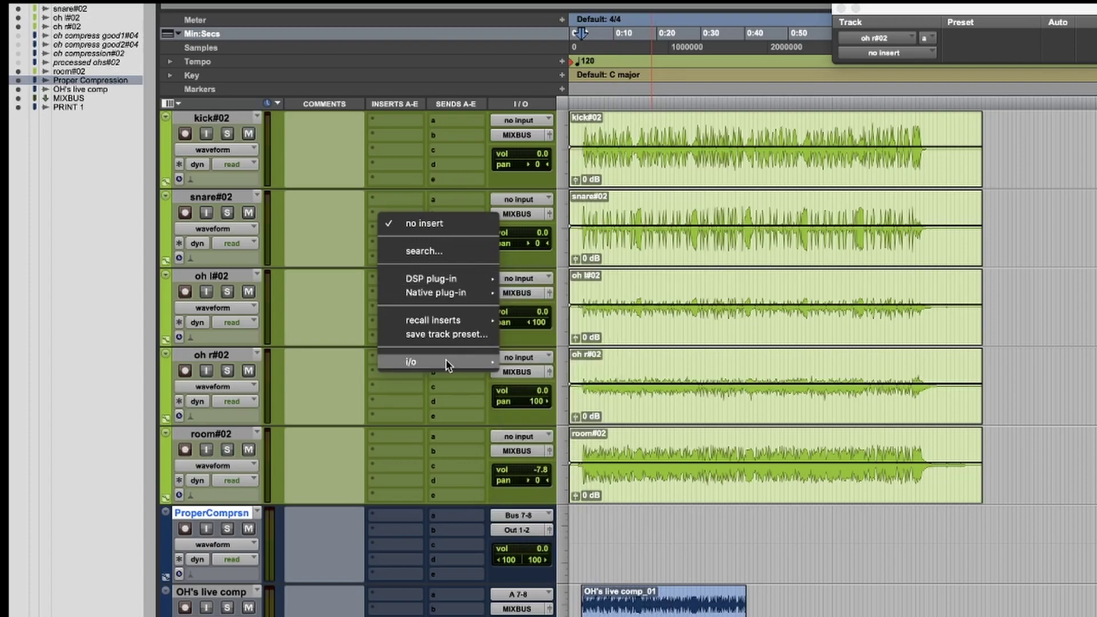
# Insert hardware I/O A 3 on oh l#02 and A 4 on oh r#02, then record the pass.
pyautogui.moveTo(452, 361)
pyautogui.click(538, 366)
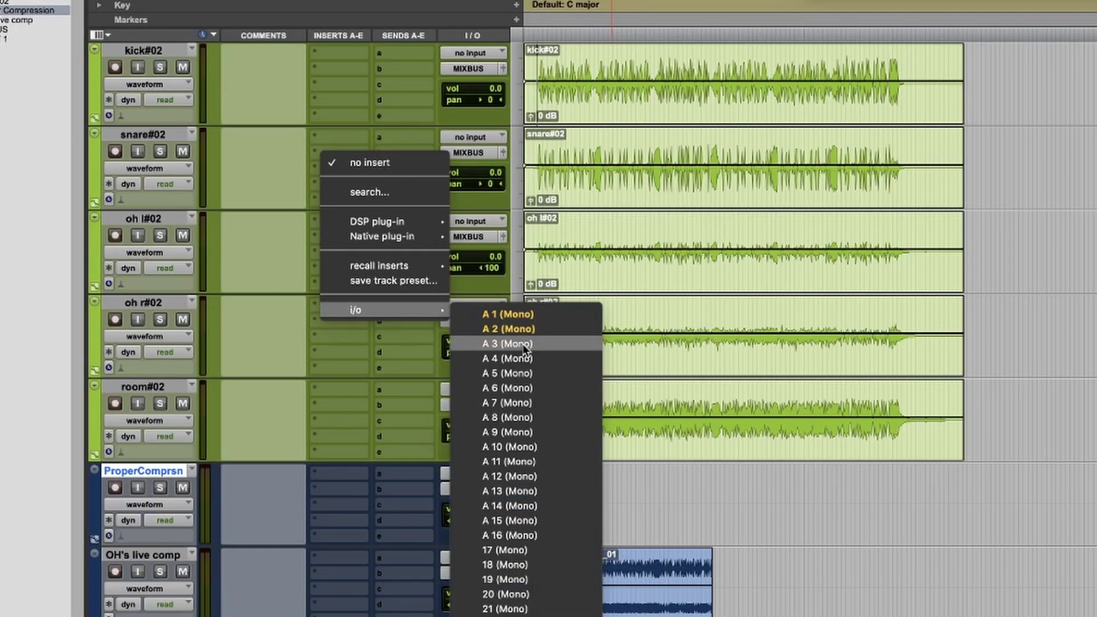
pyautogui.click(520, 335)
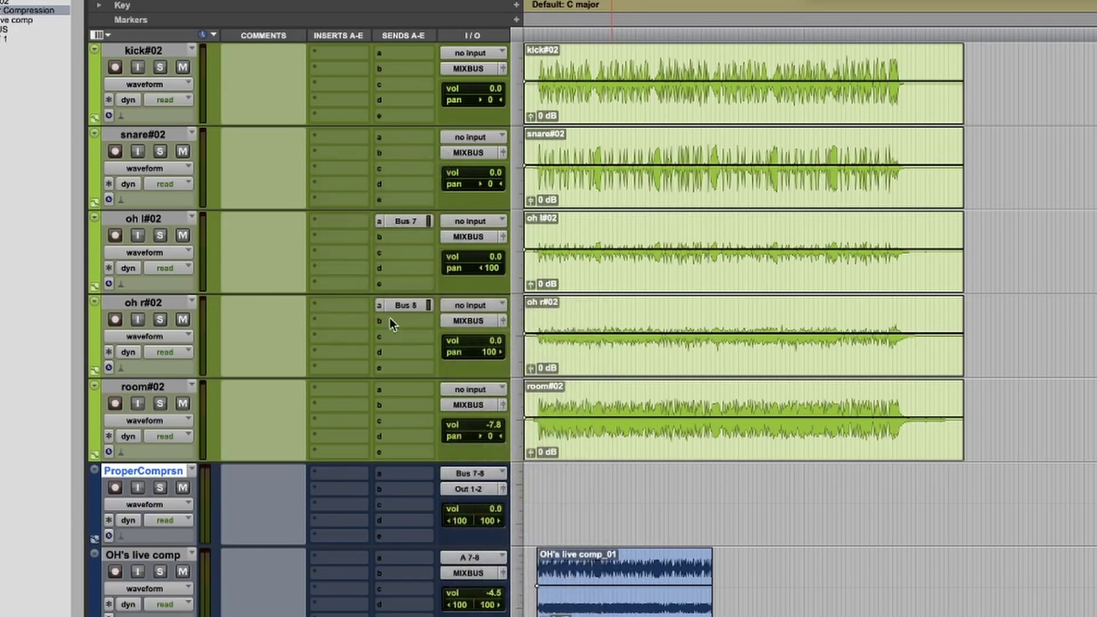
pyautogui.click(346, 309)
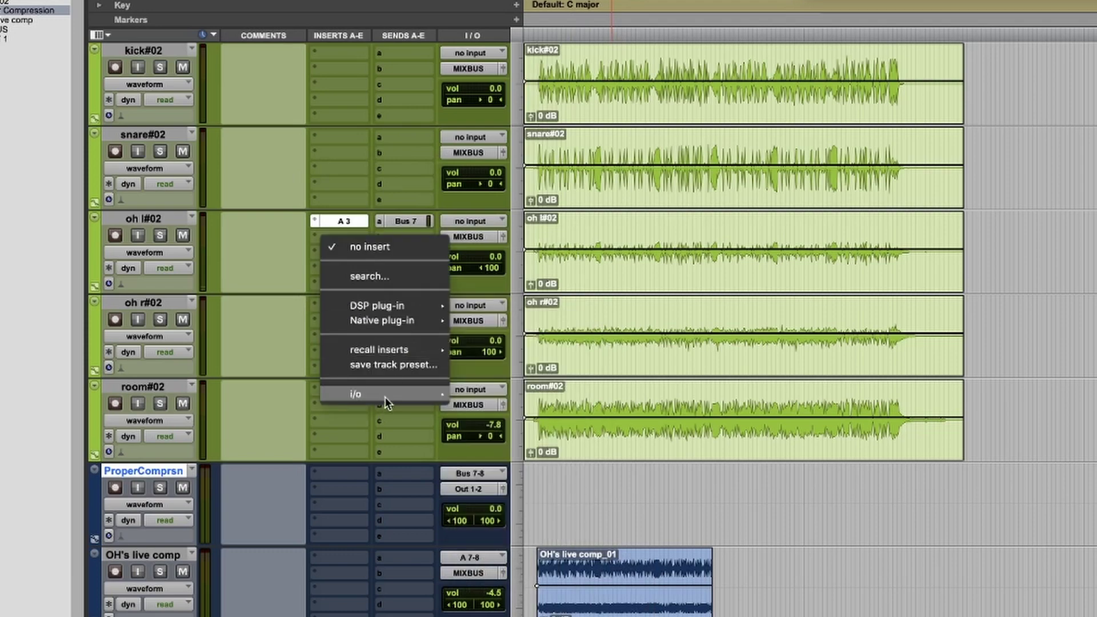
pyautogui.moveTo(381, 395)
pyautogui.click(503, 442)
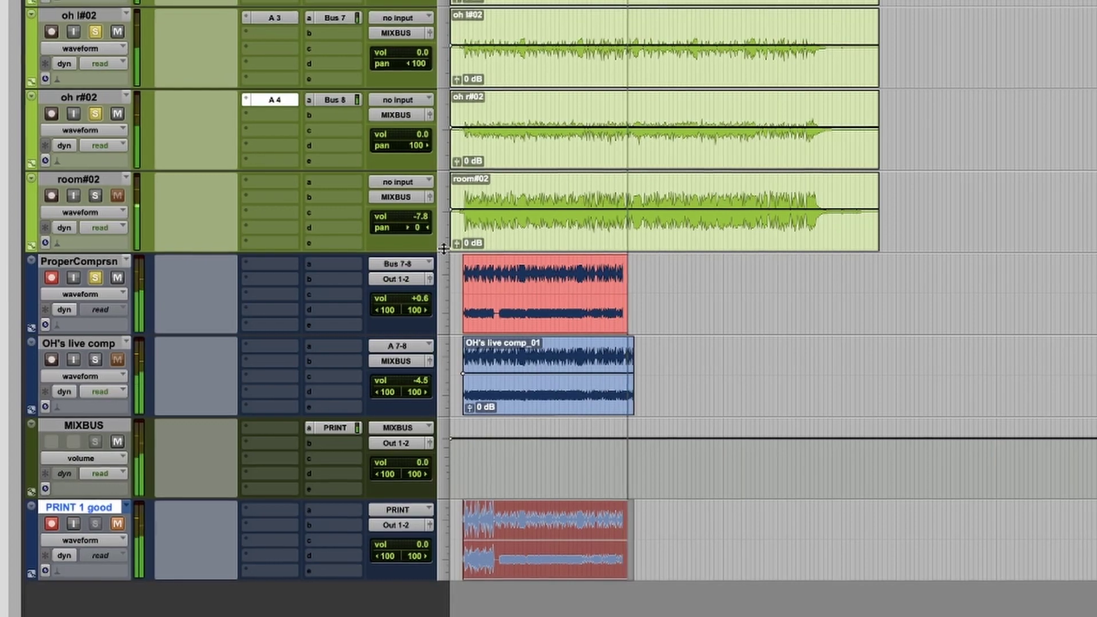
pyautogui.press('space')
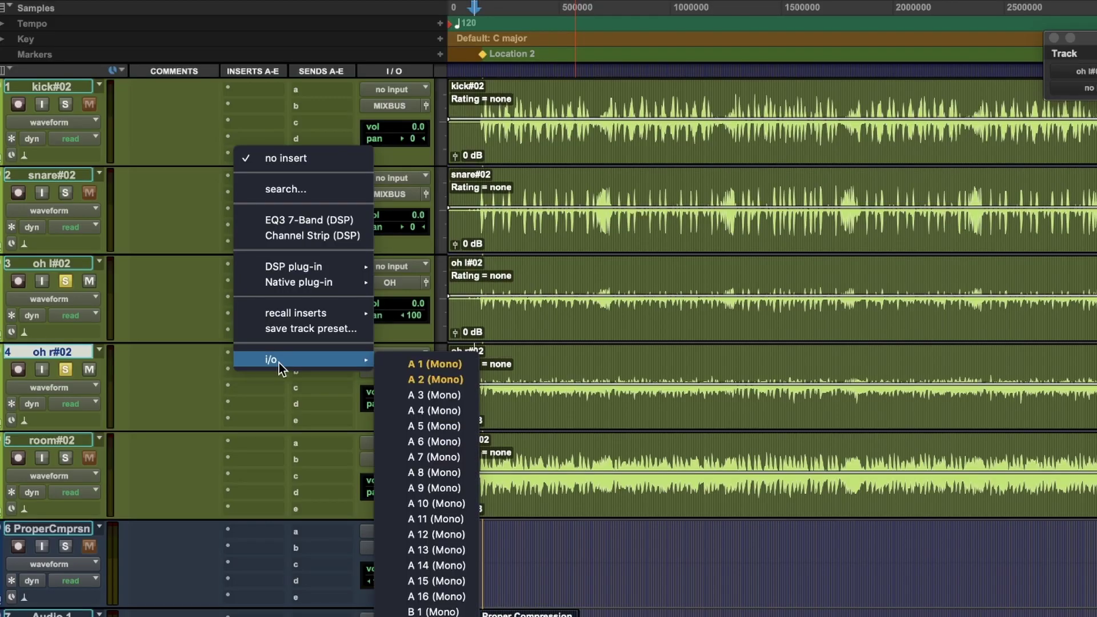
# Put hardware inserts A 3 and A 4 back on oh l#02 and oh r#02, and select both tracks.
pyautogui.click(415, 390)
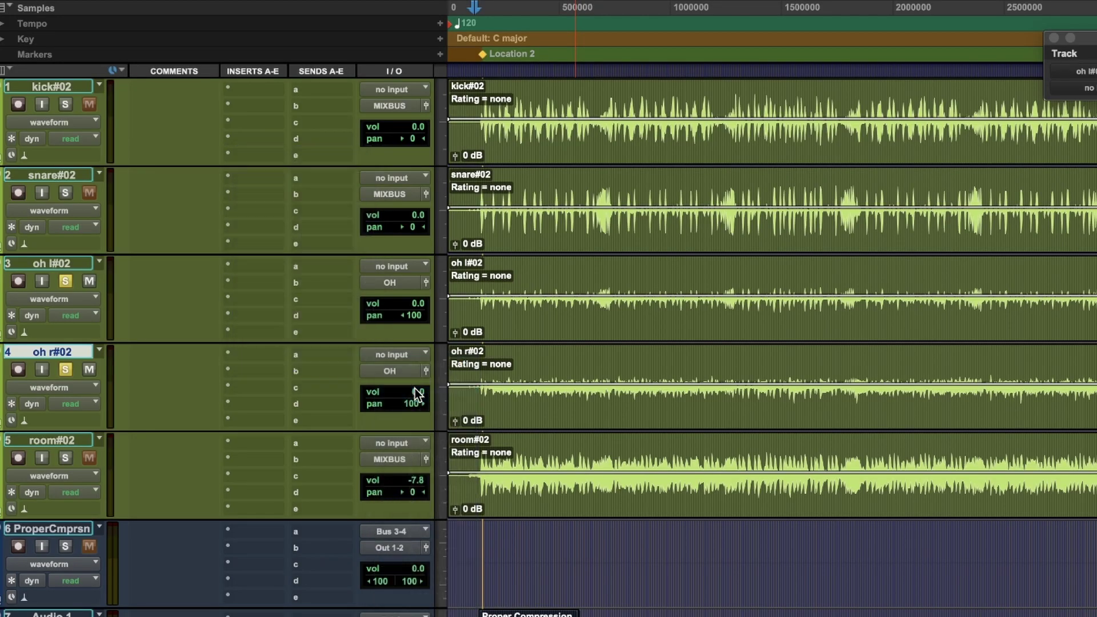
pyautogui.click(254, 354)
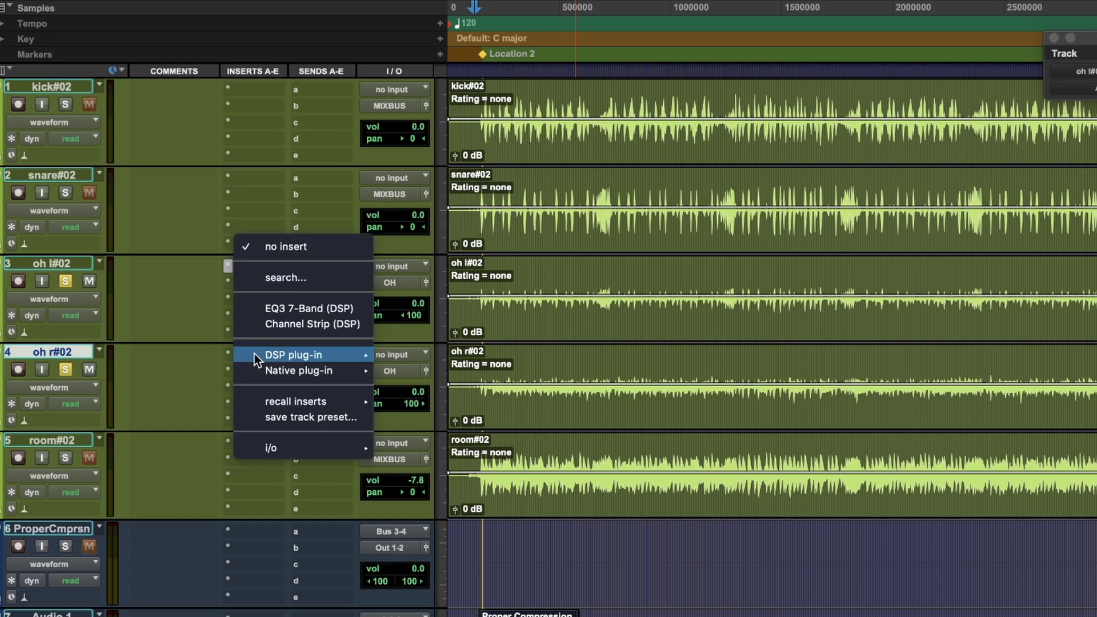
pyautogui.moveTo(283, 447)
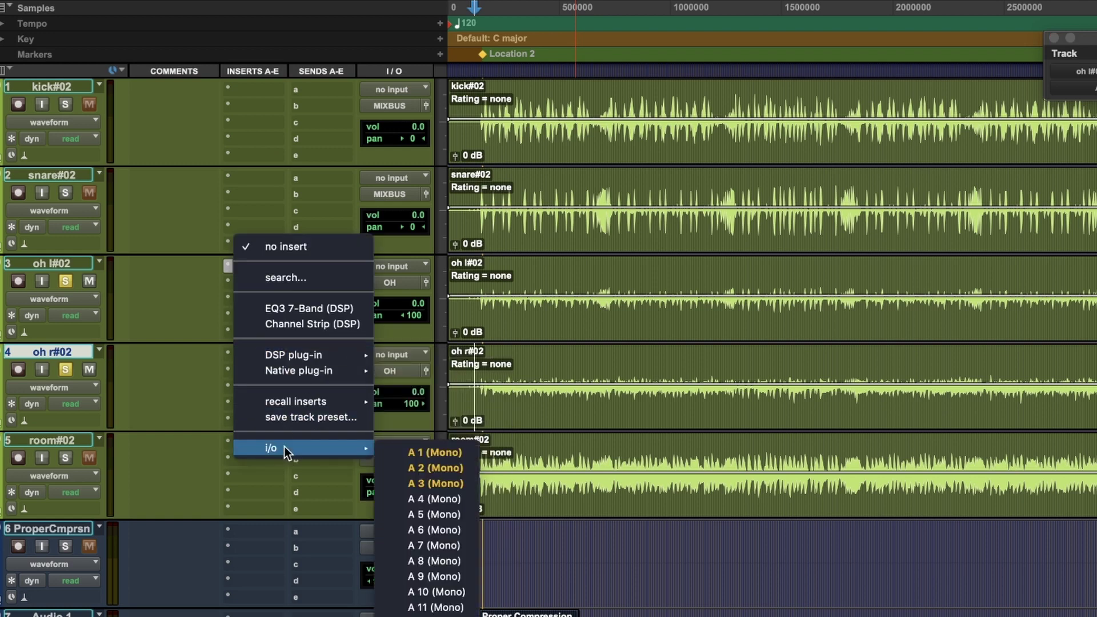
pyautogui.click(430, 498)
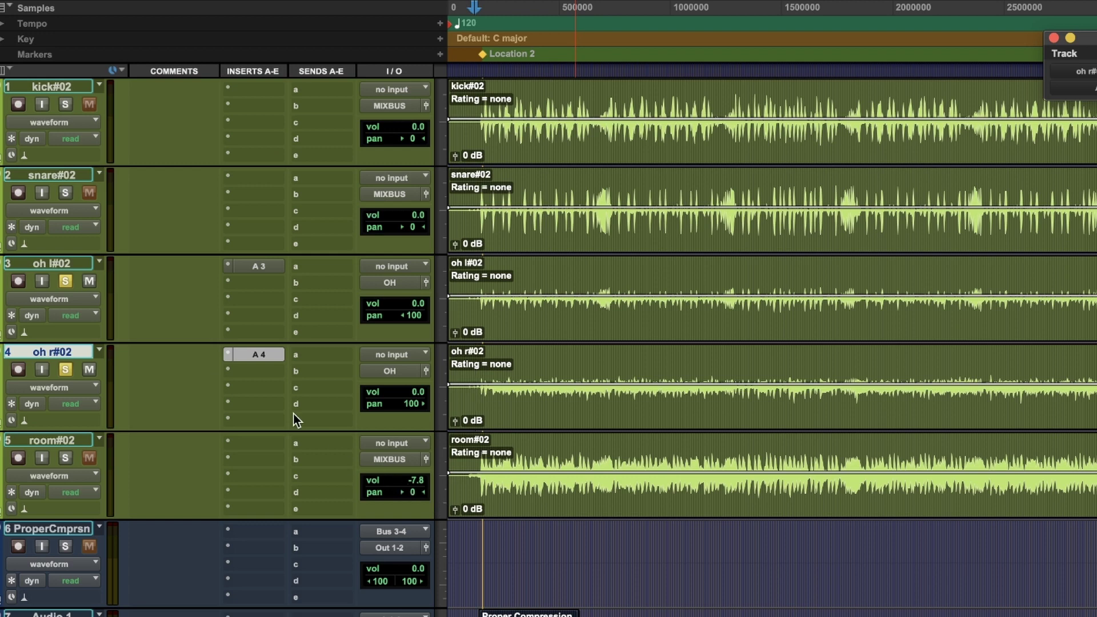
pyautogui.keyDown('shift'); pyautogui.click(48, 264); pyautogui.keyUp('shift')
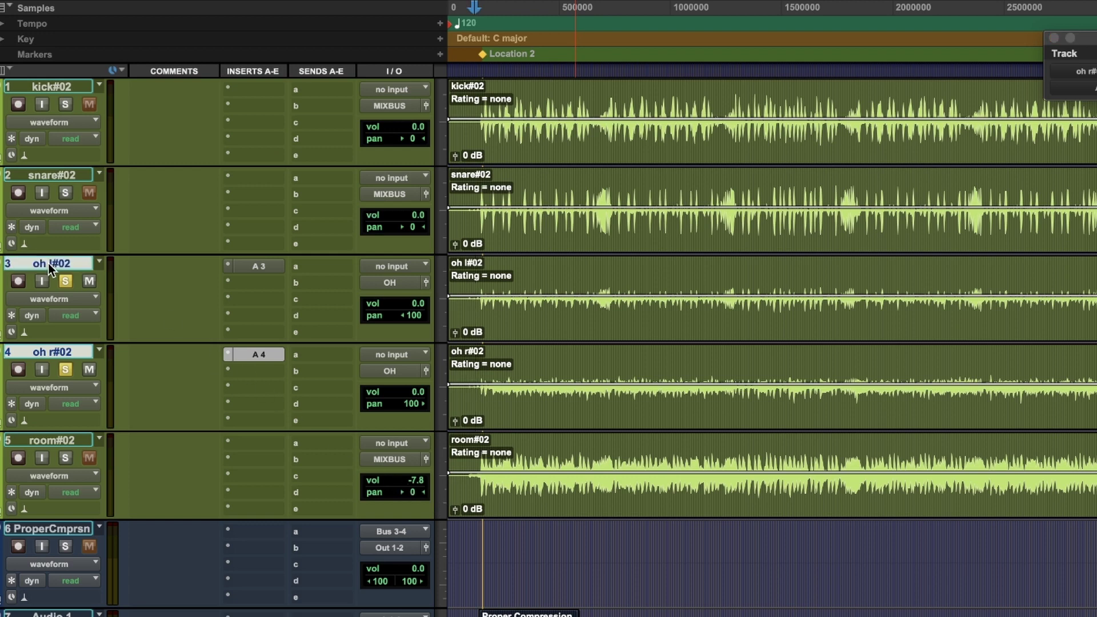
pyautogui.rightClick(48, 262)
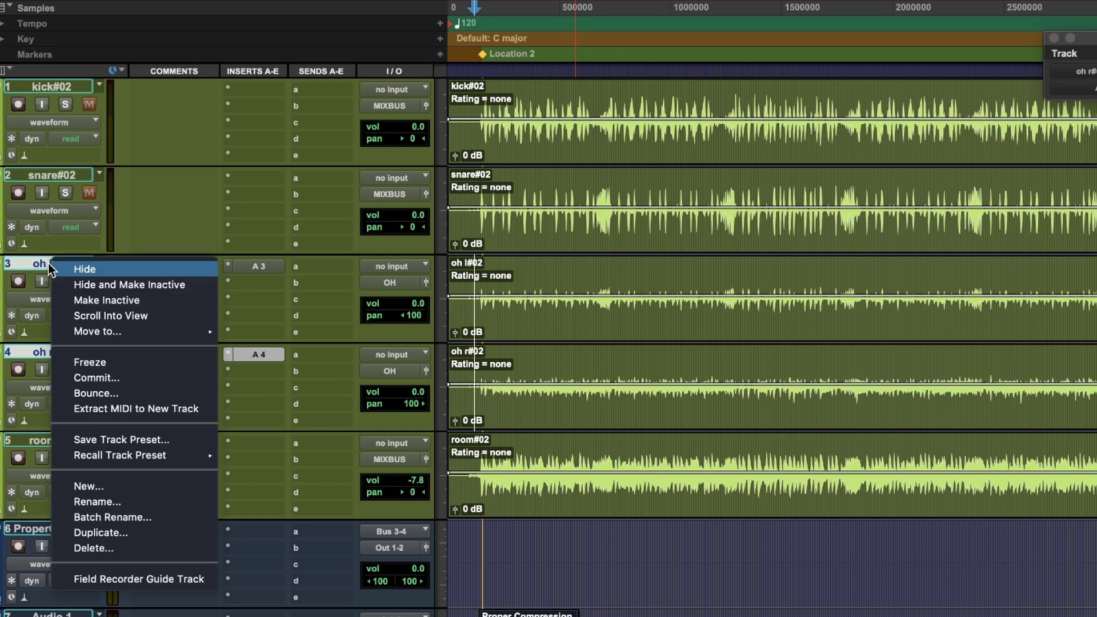
# Commit the overhead tracks with Source Tracks set to Hide and Make Inactive.
pyautogui.click(111, 377)
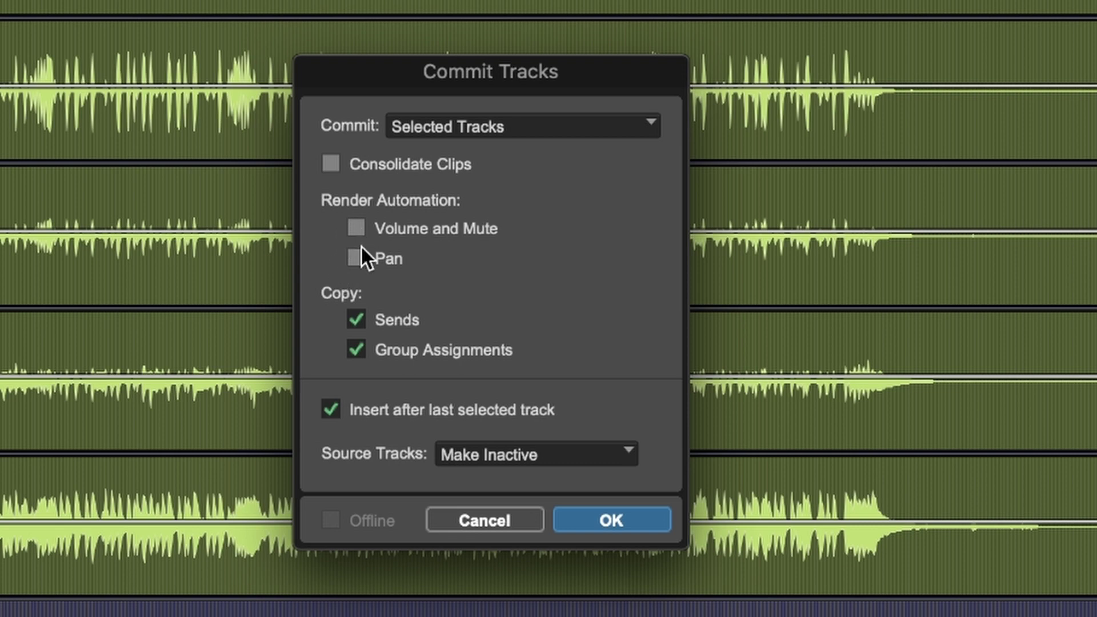
pyautogui.click(486, 454)
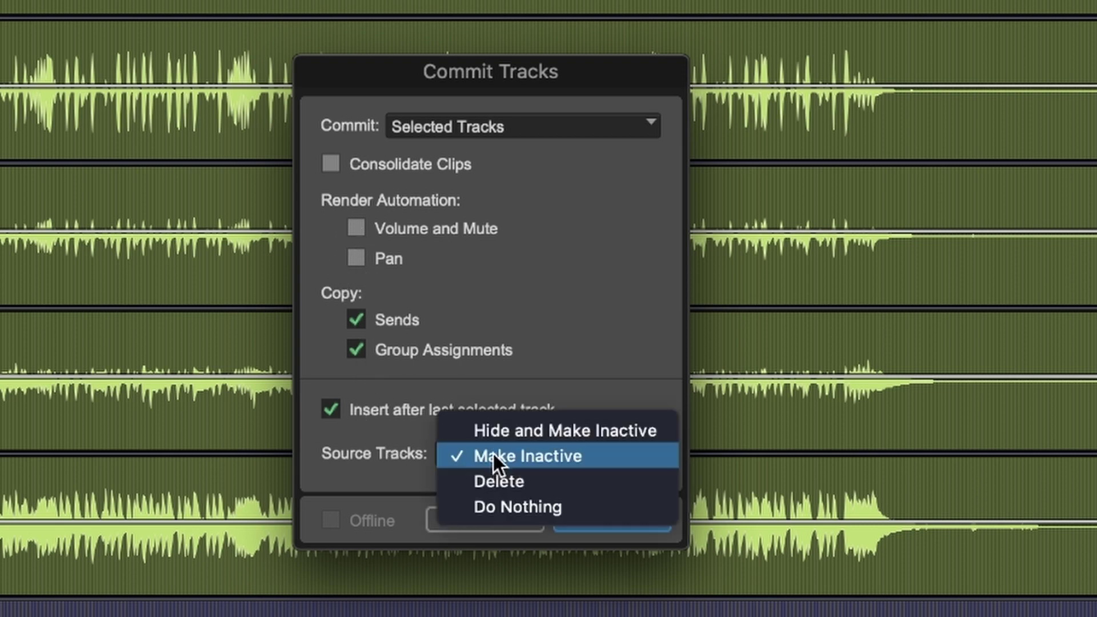
pyautogui.click(506, 505)
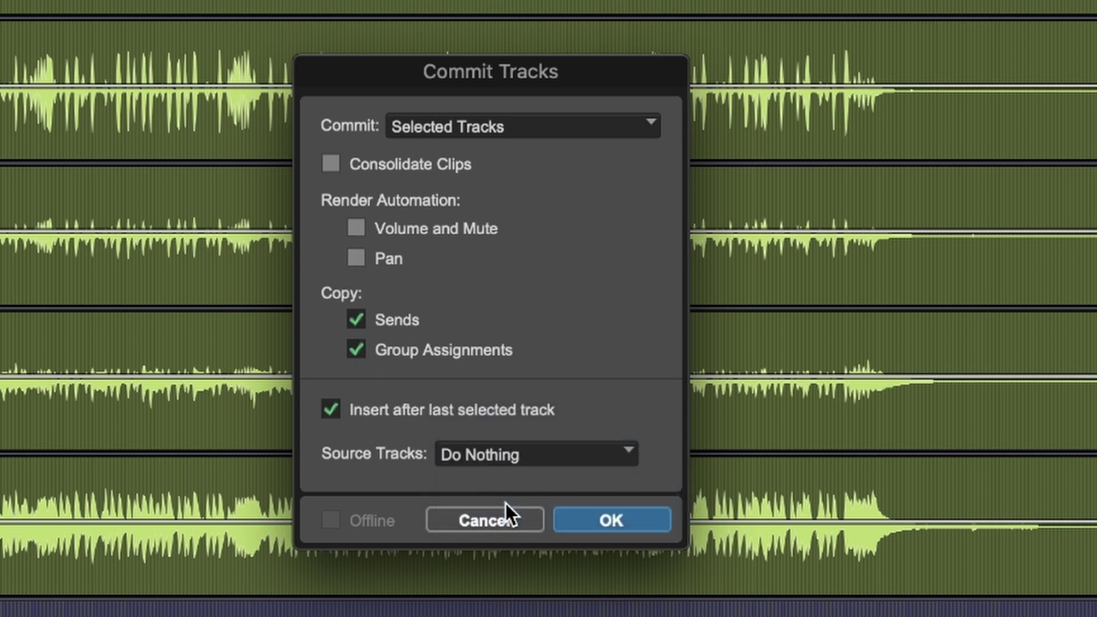
pyautogui.click(522, 459)
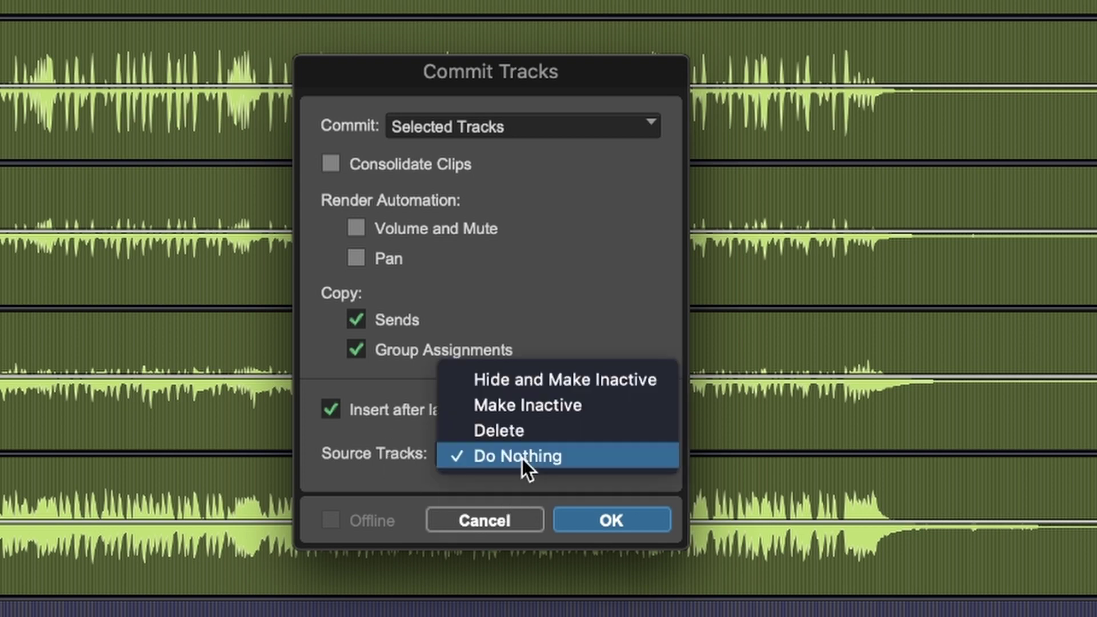
pyautogui.click(550, 372)
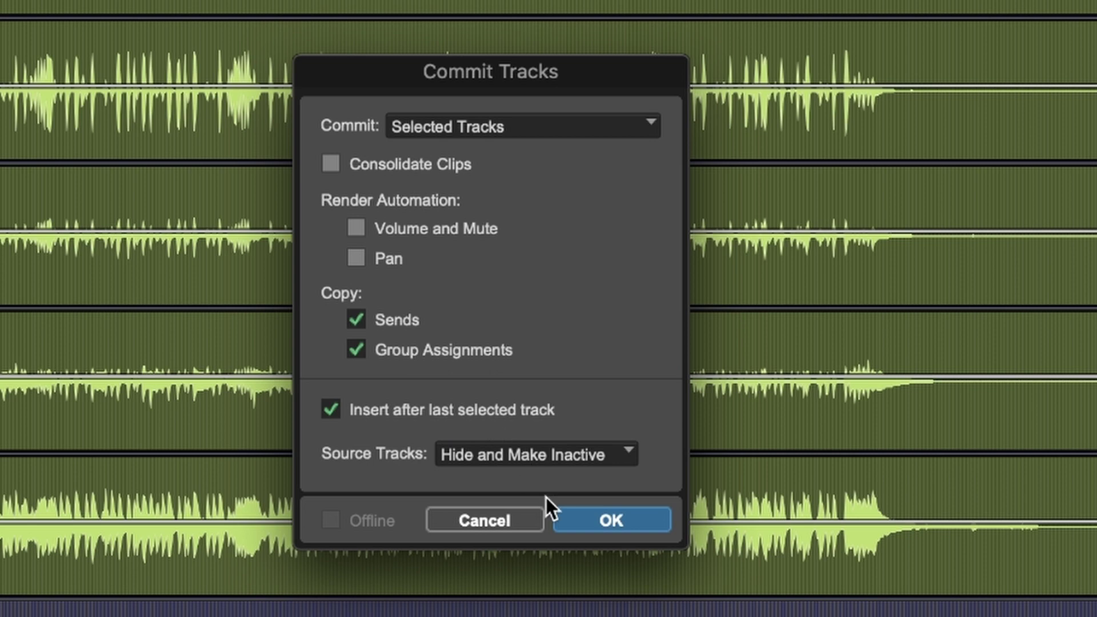
pyautogui.click(579, 515)
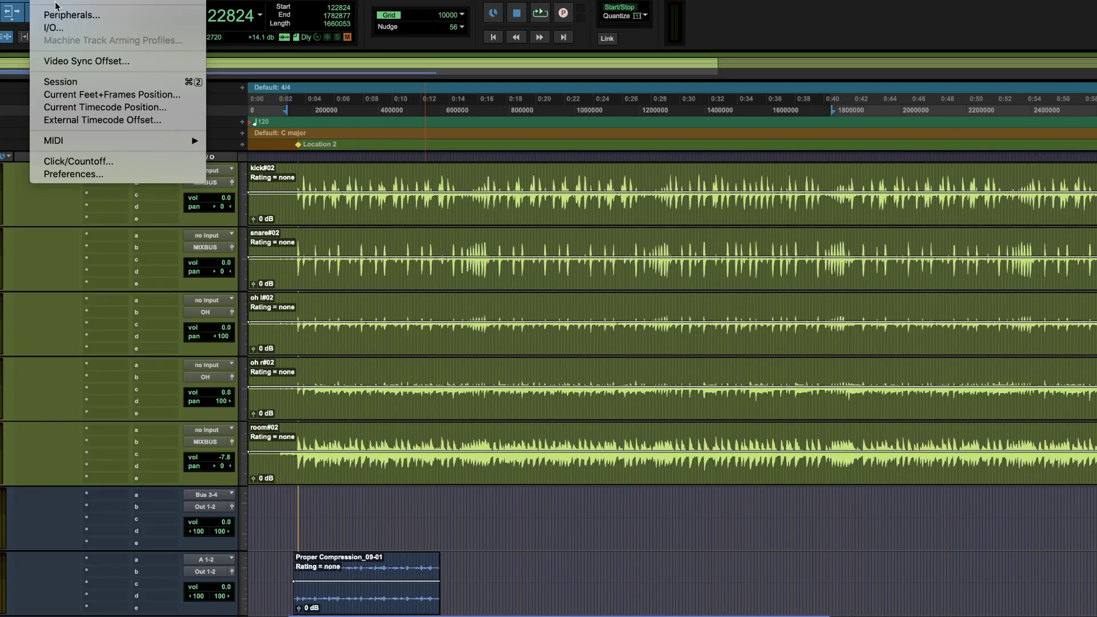
# Check every channel's H/W Insert Delay in I/O Setup reads 0.00 ms.
pyautogui.click(52, 27)
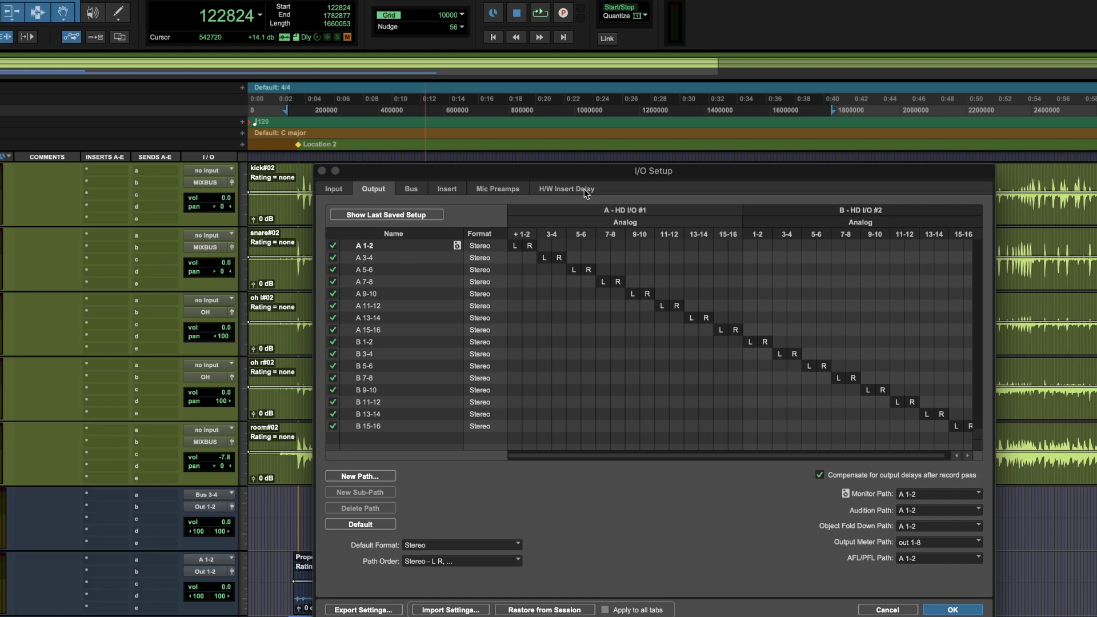
pyautogui.click(584, 188)
pyautogui.moveTo(485, 258); pyautogui.dragTo(400, 258)
pyautogui.click(392, 247)
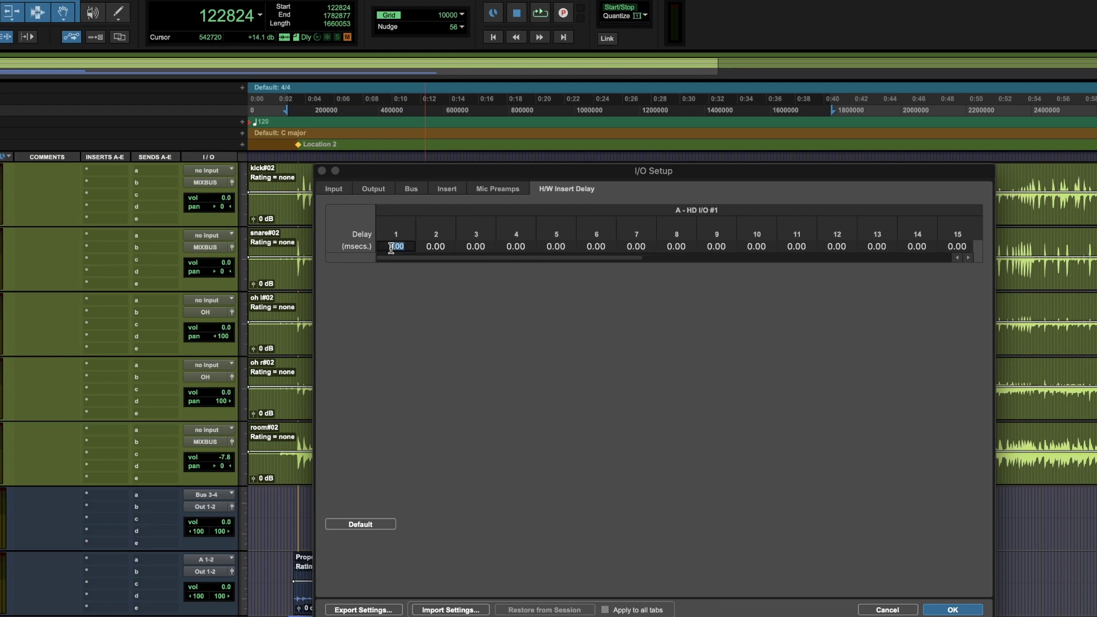
pyautogui.press('Tab')
pyautogui.click(476, 247)
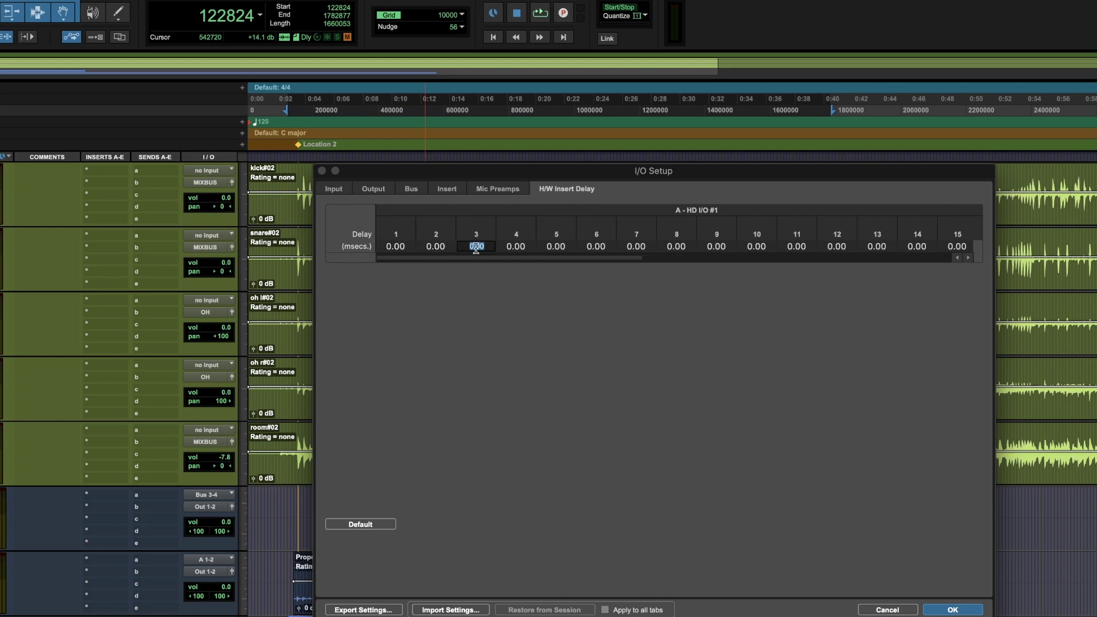
pyautogui.press('Tab')
pyautogui.press('Tab')
pyautogui.hotkey('shift', 'Tab')
pyautogui.hotkey('shift', 'Tab')
pyautogui.hotkey('shift', 'Tab')
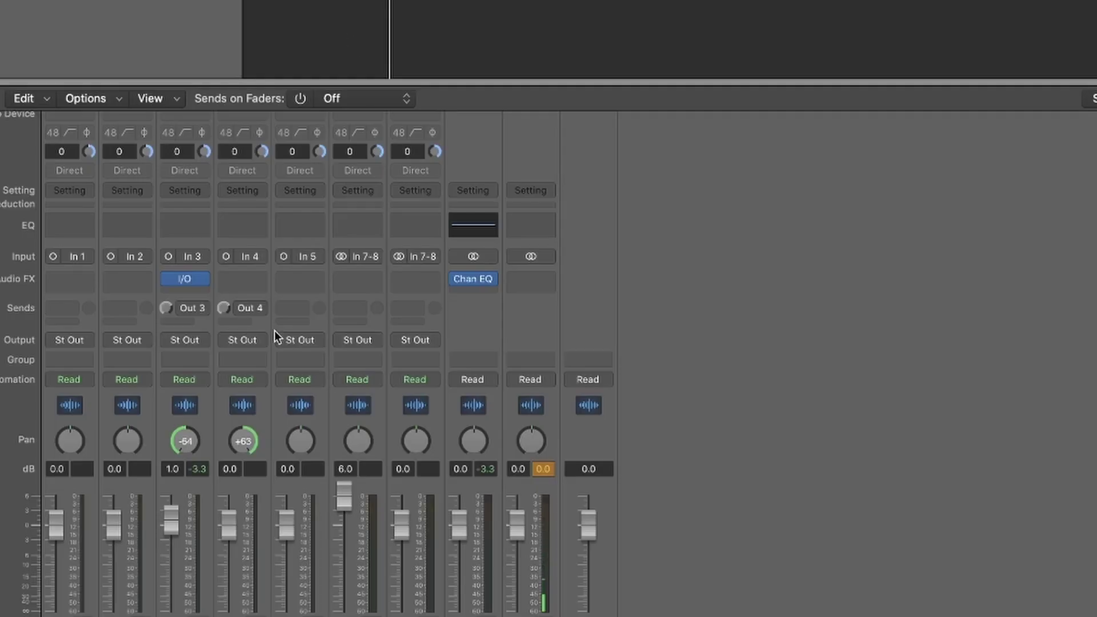
# Add a mono I/O plug-in on channel 4 with output 4, input 8, and ping its latency.
pyautogui.click(237, 279)
pyautogui.moveTo(343, 322)
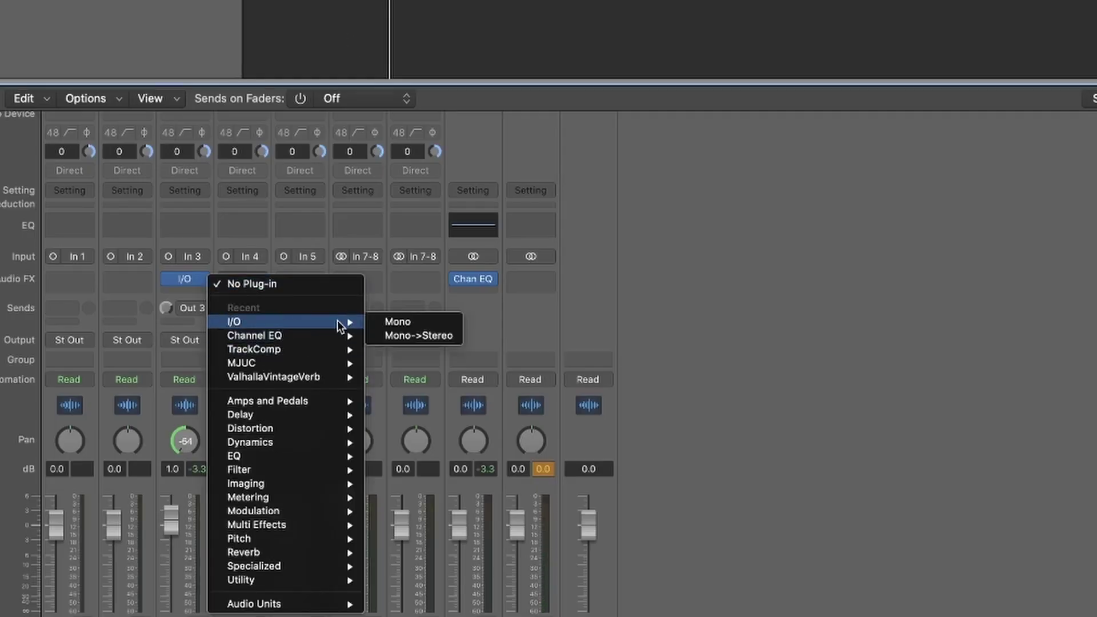
pyautogui.click(451, 323)
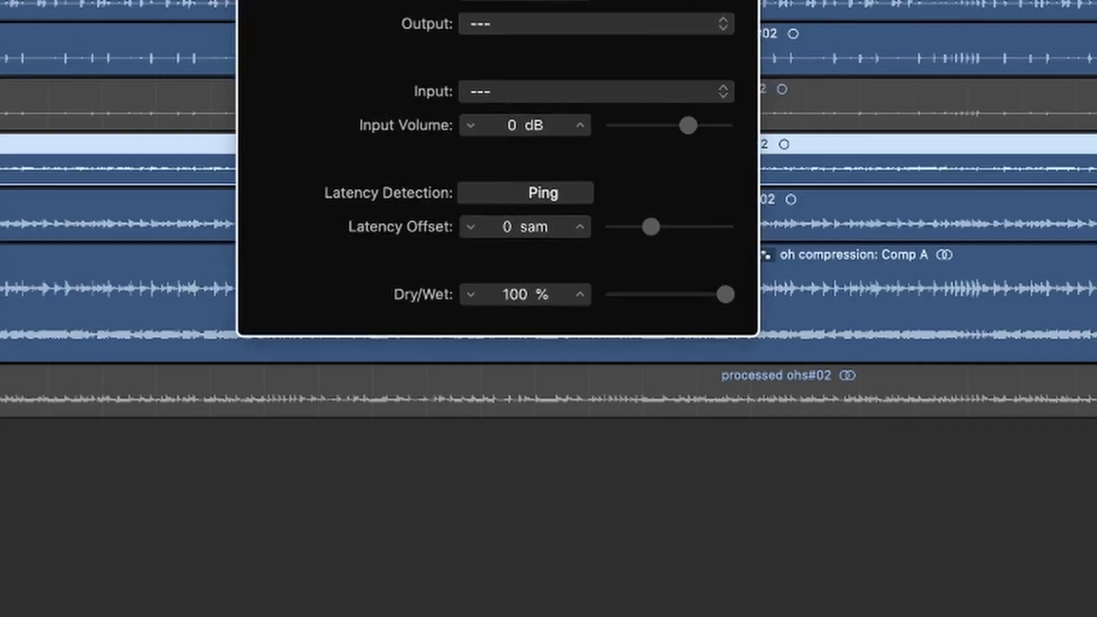
pyautogui.click(498, 36)
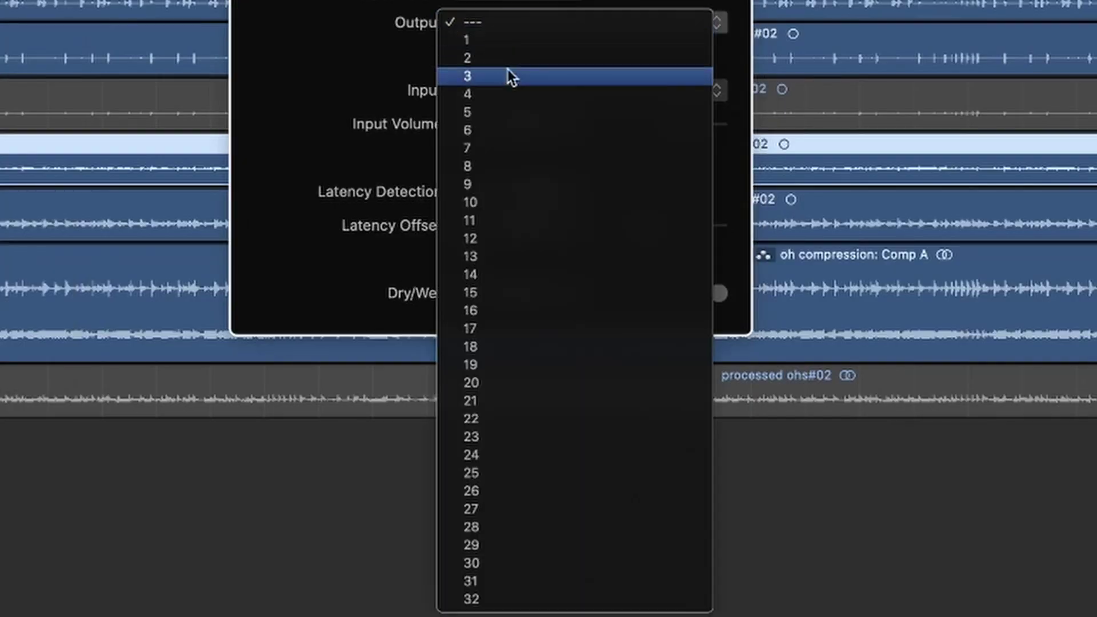
pyautogui.click(500, 91)
pyautogui.click(521, 95)
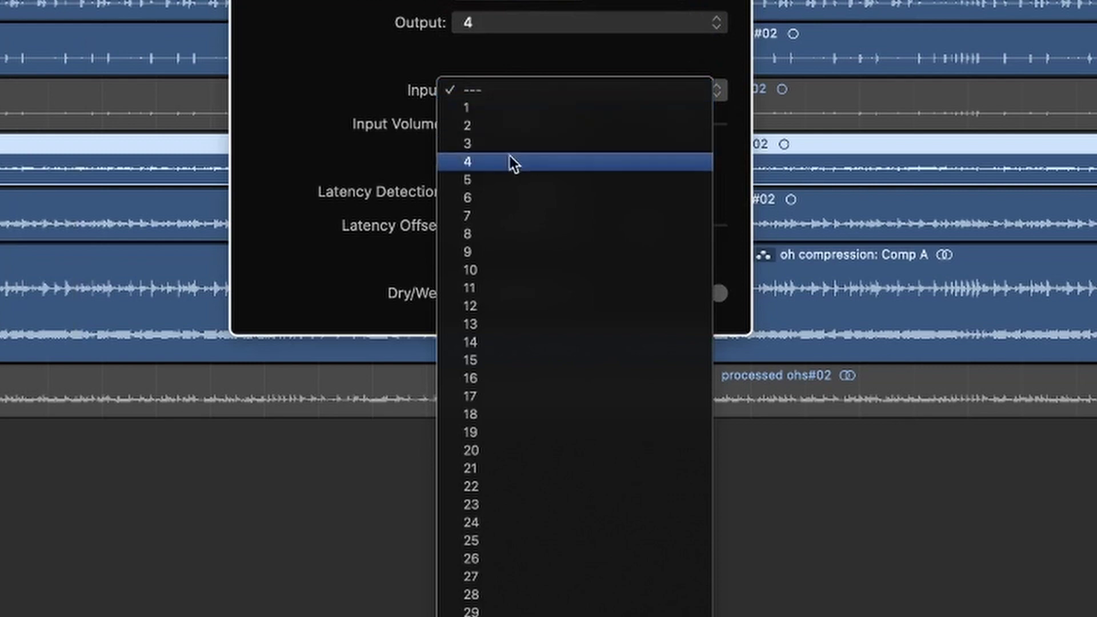
pyautogui.click(495, 235)
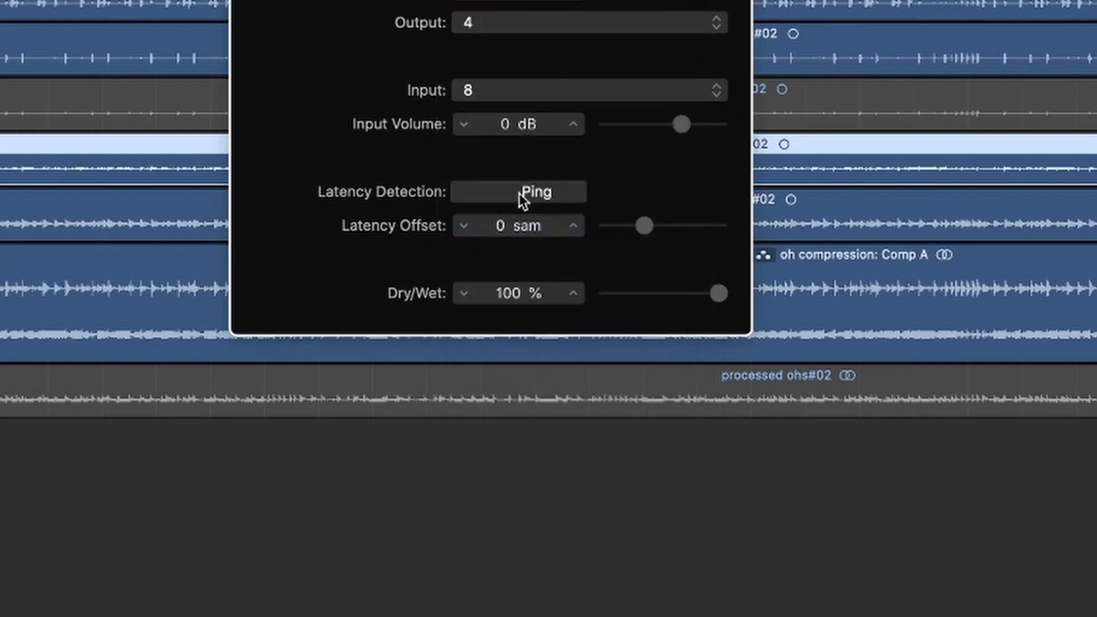
pyautogui.click(520, 195)
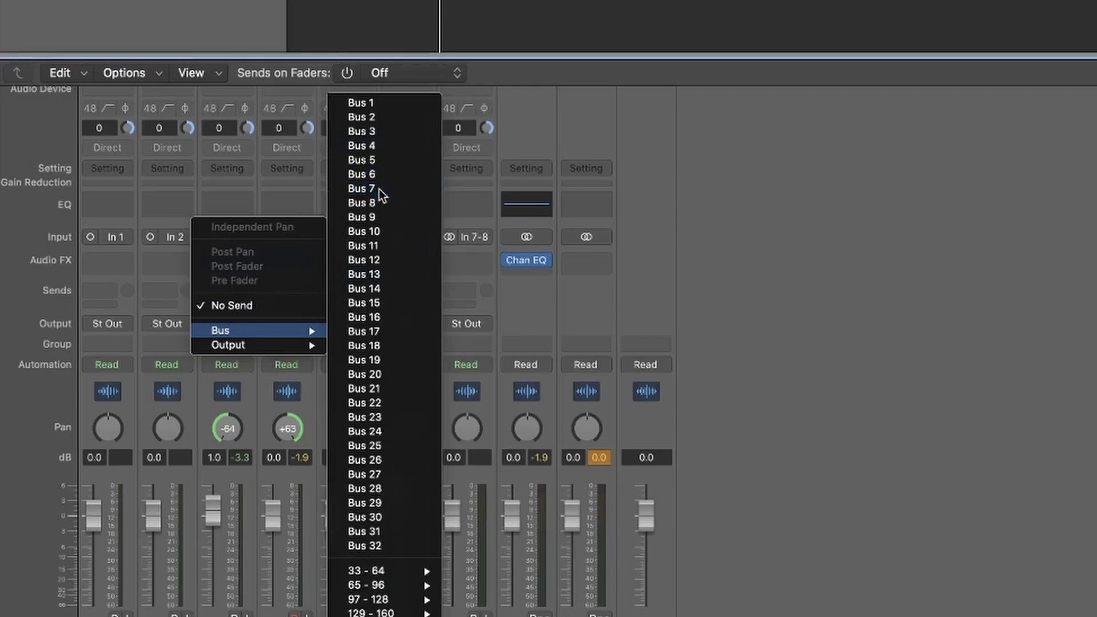
# Send channel 3 to Bus 7 and channel 4 to Bus 8 at 0 dB.
pyautogui.click(379, 188)
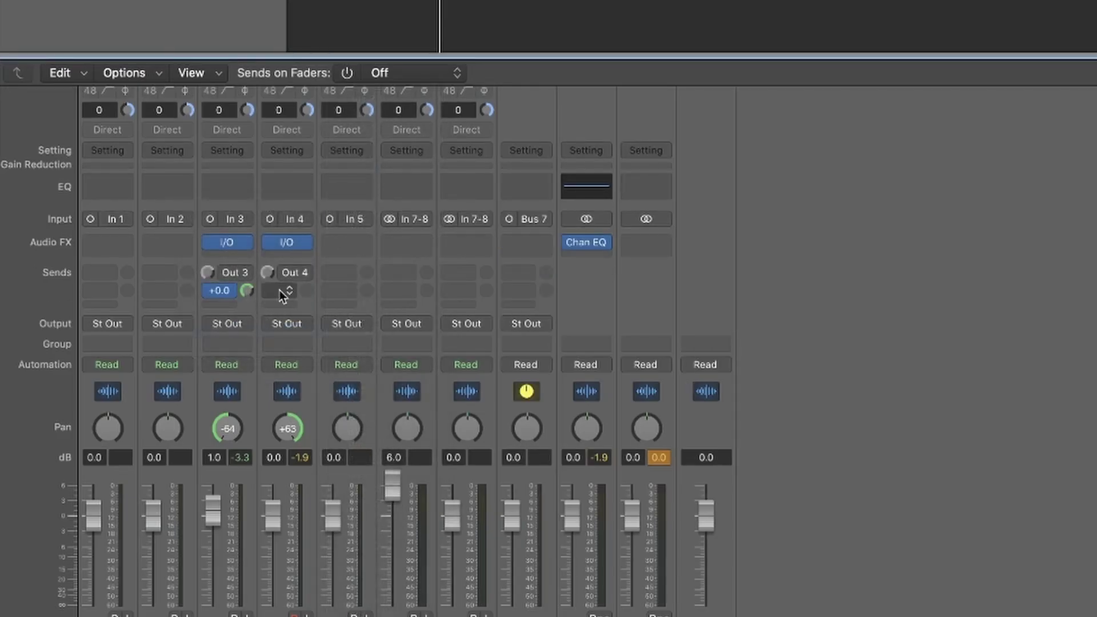
pyautogui.click(281, 292)
pyautogui.moveTo(289, 318)
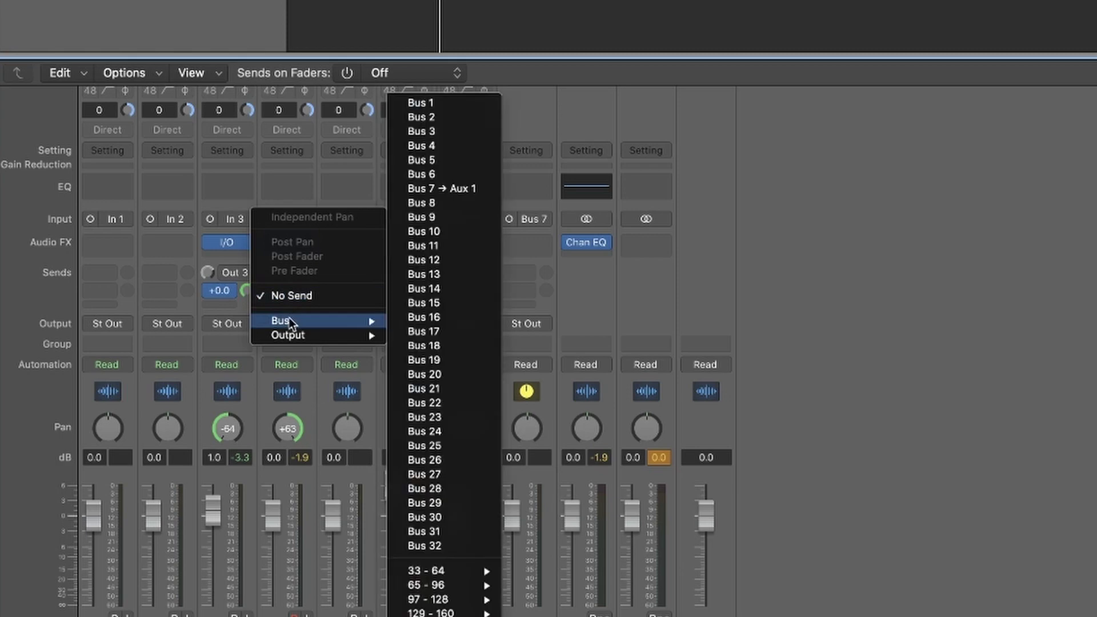
pyautogui.click(467, 204)
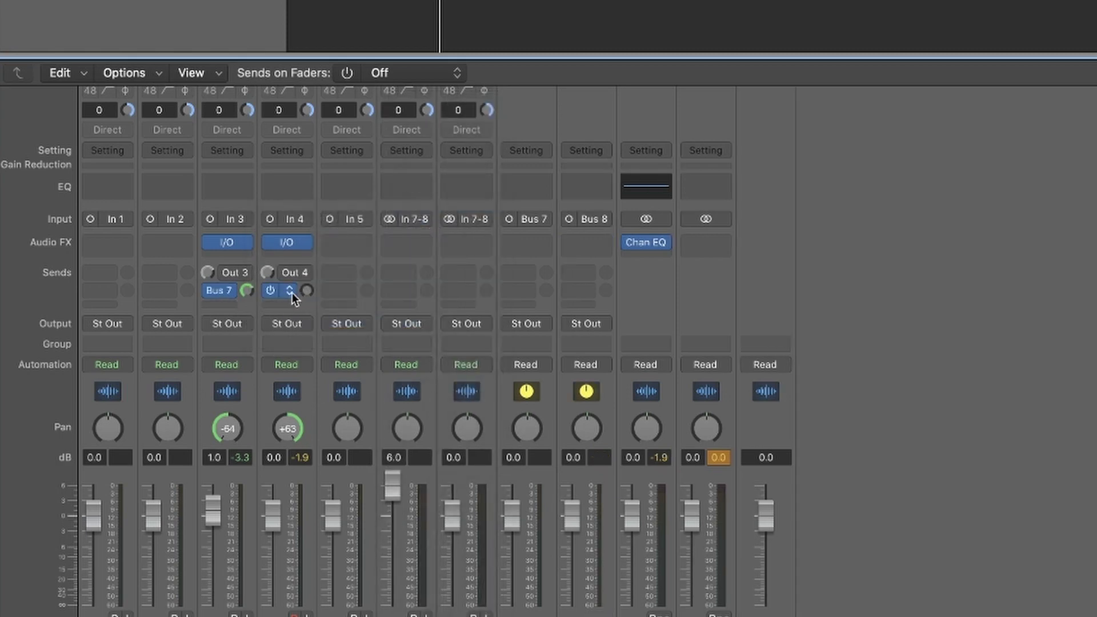
pyautogui.keyDown('alt'); pyautogui.click(307, 291); pyautogui.keyUp('alt')
# Duplicate the In 7-8 strip and feed the new strip from Bus 7.
pyautogui.click(406, 613)
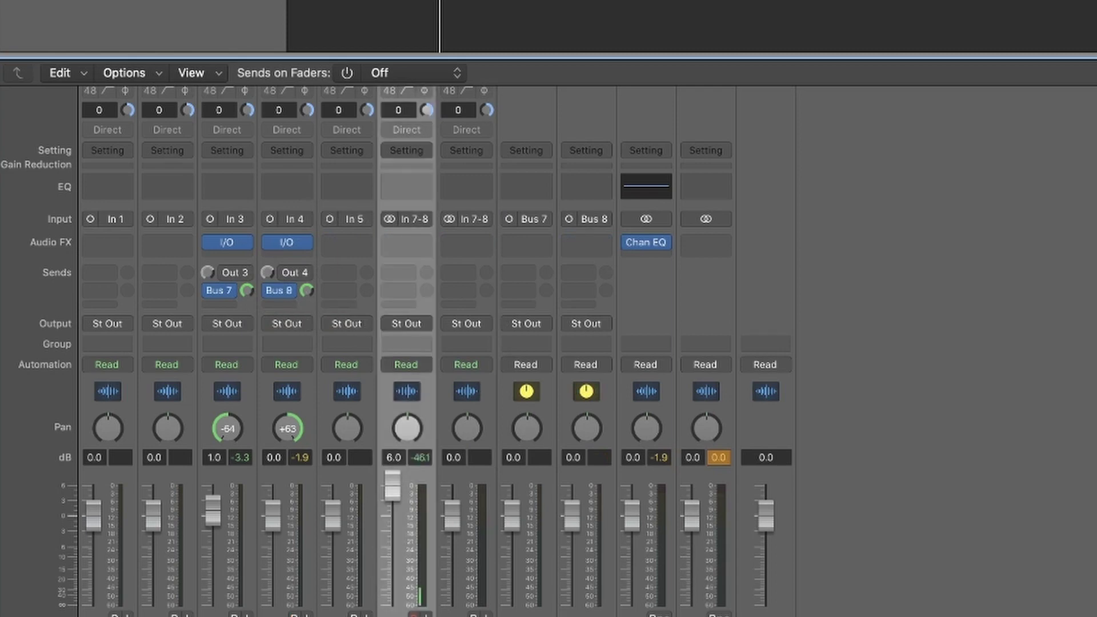
pyautogui.press('super+d')
pyautogui.click(469, 219)
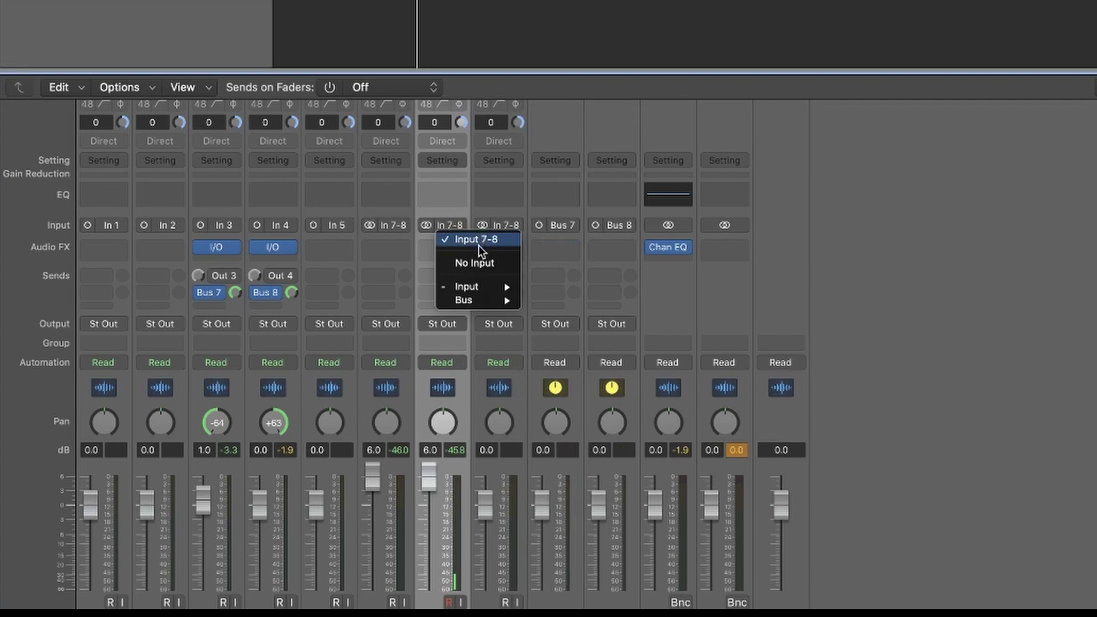
pyautogui.moveTo(498, 302)
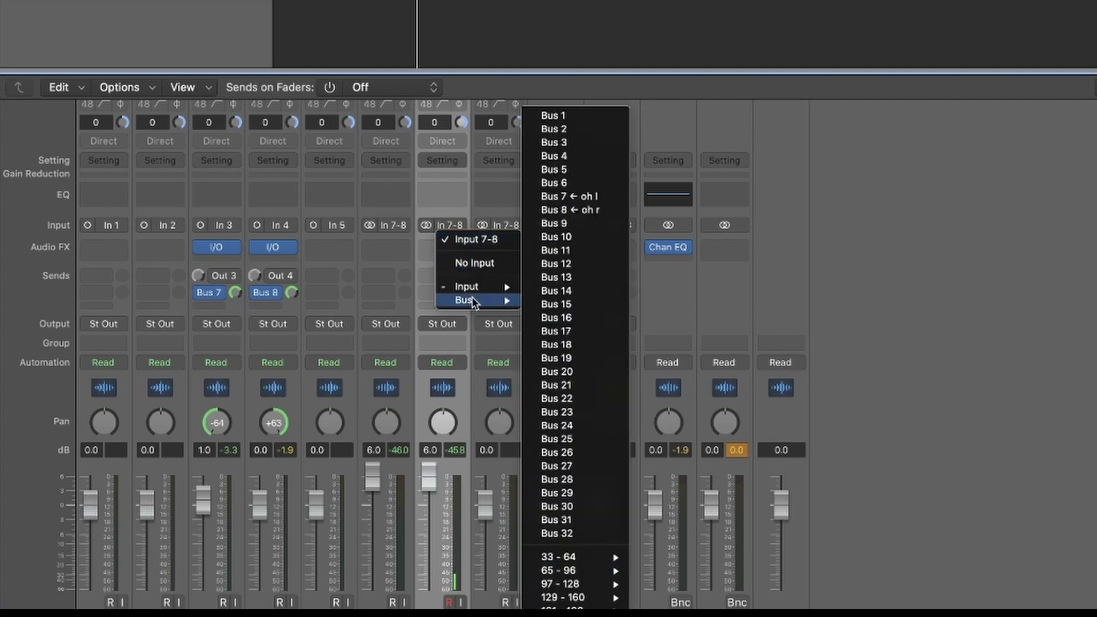
pyautogui.click(614, 197)
# Add another track fed from Bus 8 (oh r) and select both Bus 7 and Bus 8 tracks.
pyautogui.click(442, 226)
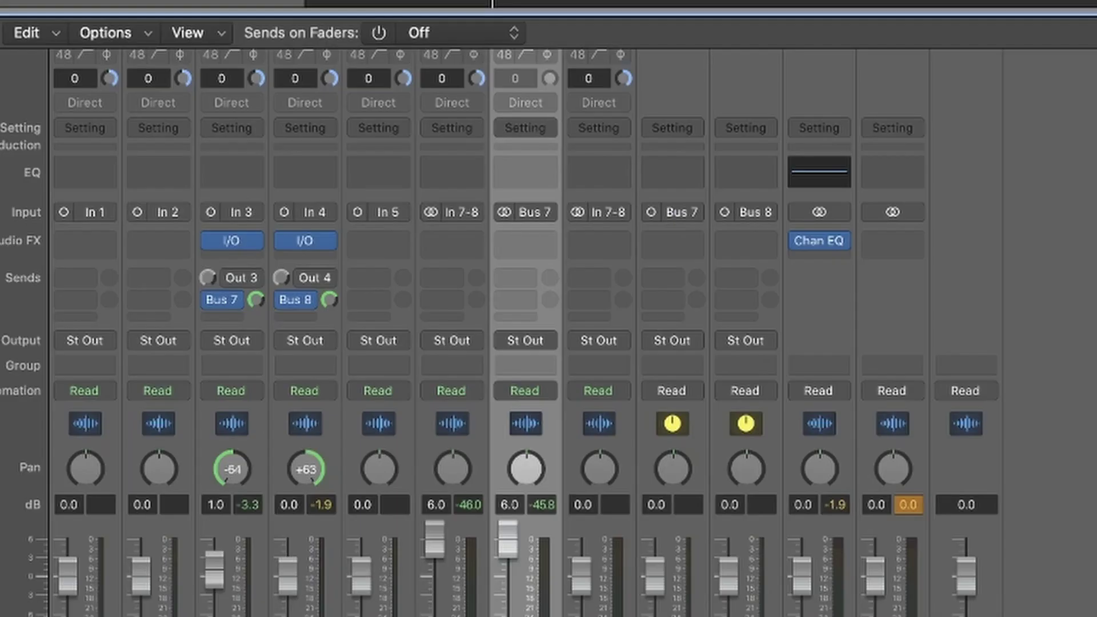
pyautogui.press('super+d')
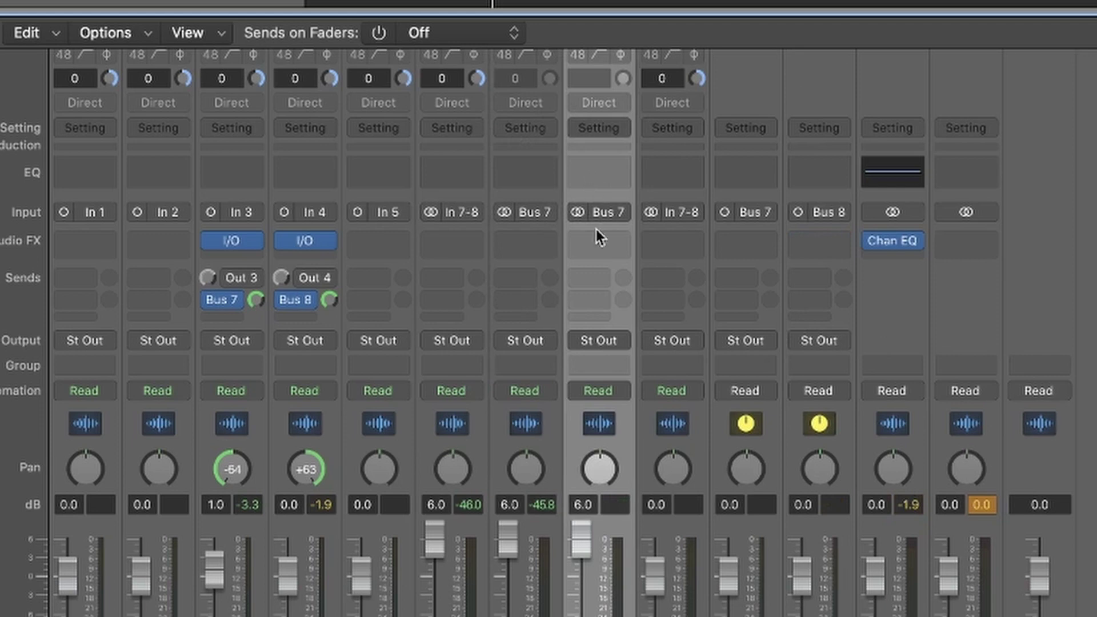
pyautogui.click(604, 216)
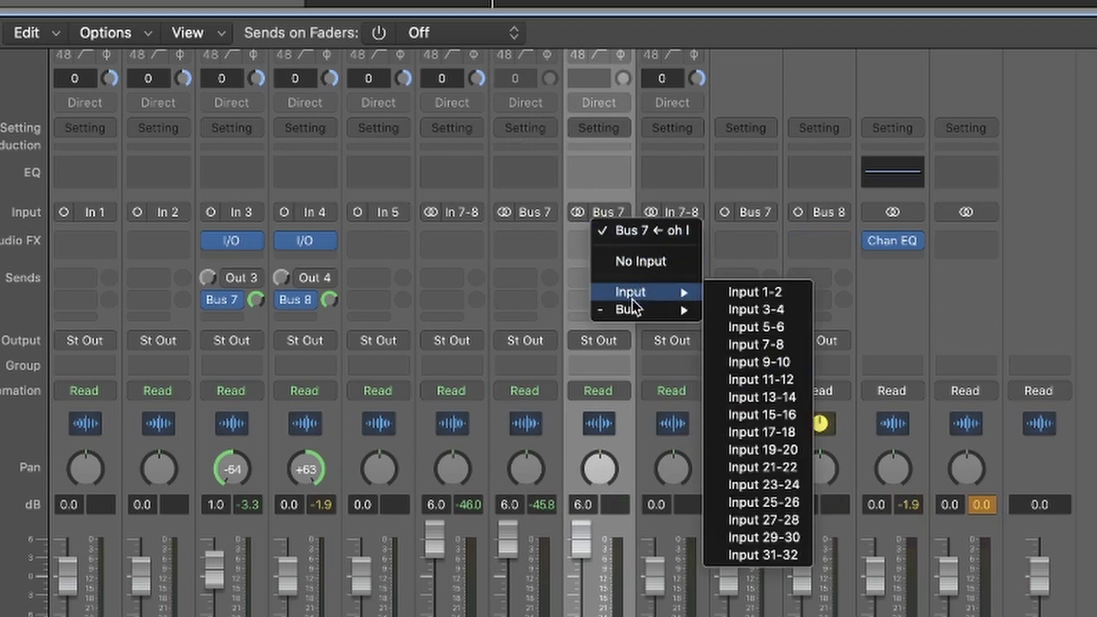
pyautogui.moveTo(628, 311)
pyautogui.click(830, 192)
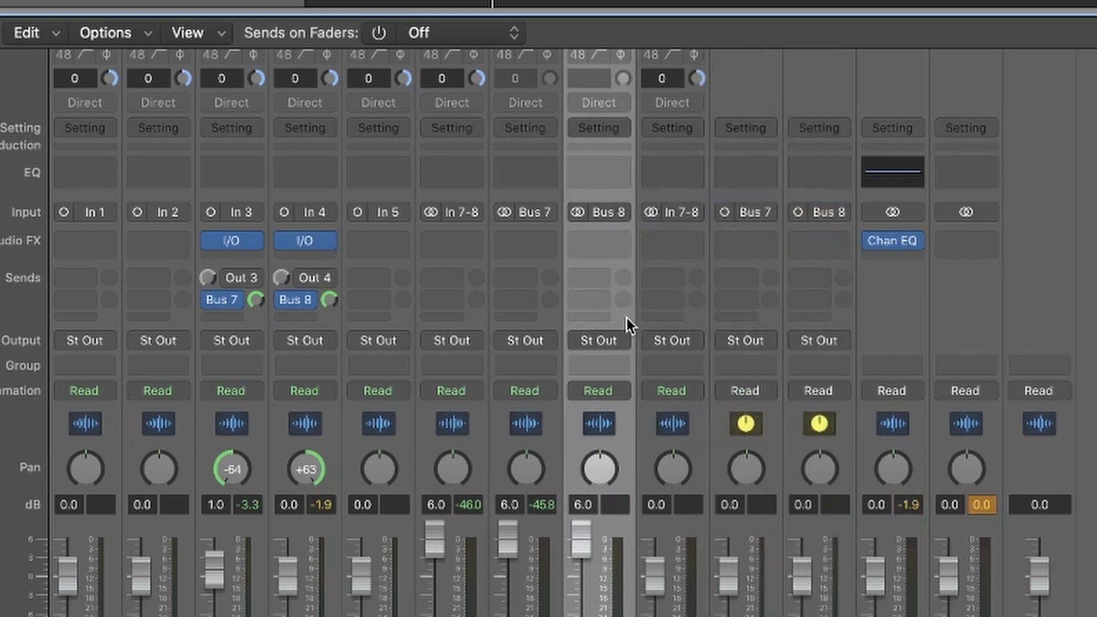
pyautogui.click(525, 366)
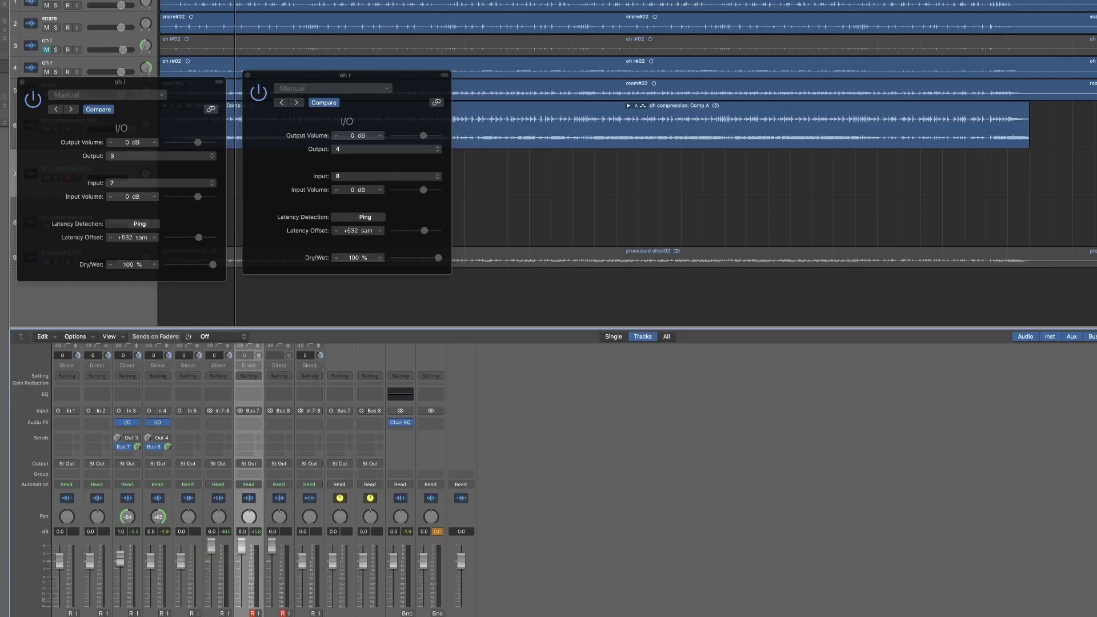
pyautogui.click(599, 366)
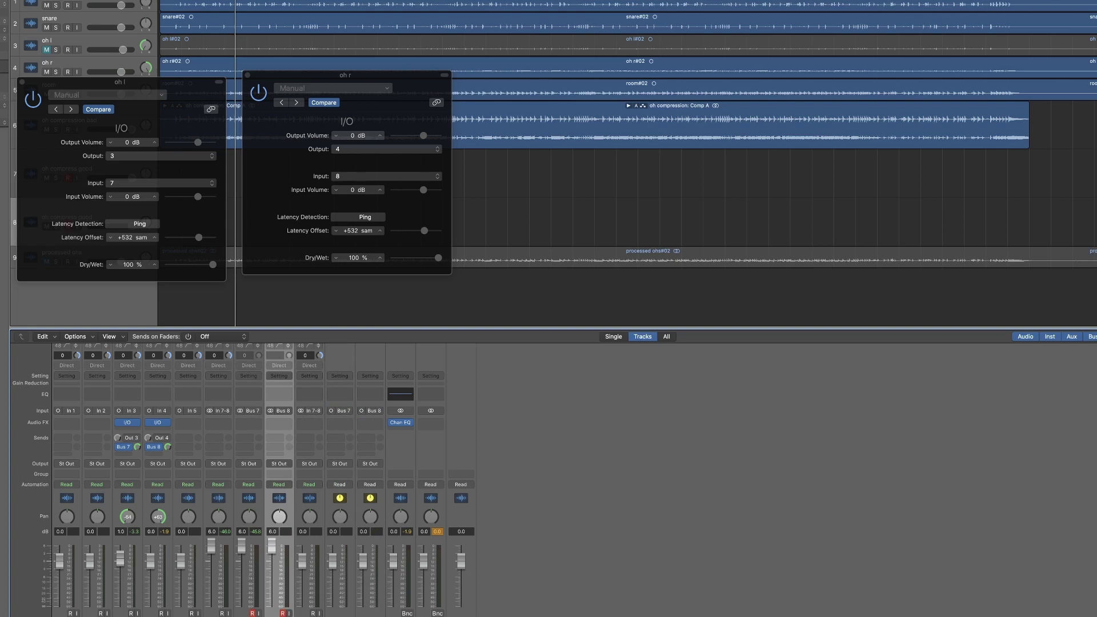
# Select the Bus 7 track's channel strip in Logic Pro.
pyautogui.click(249, 366)
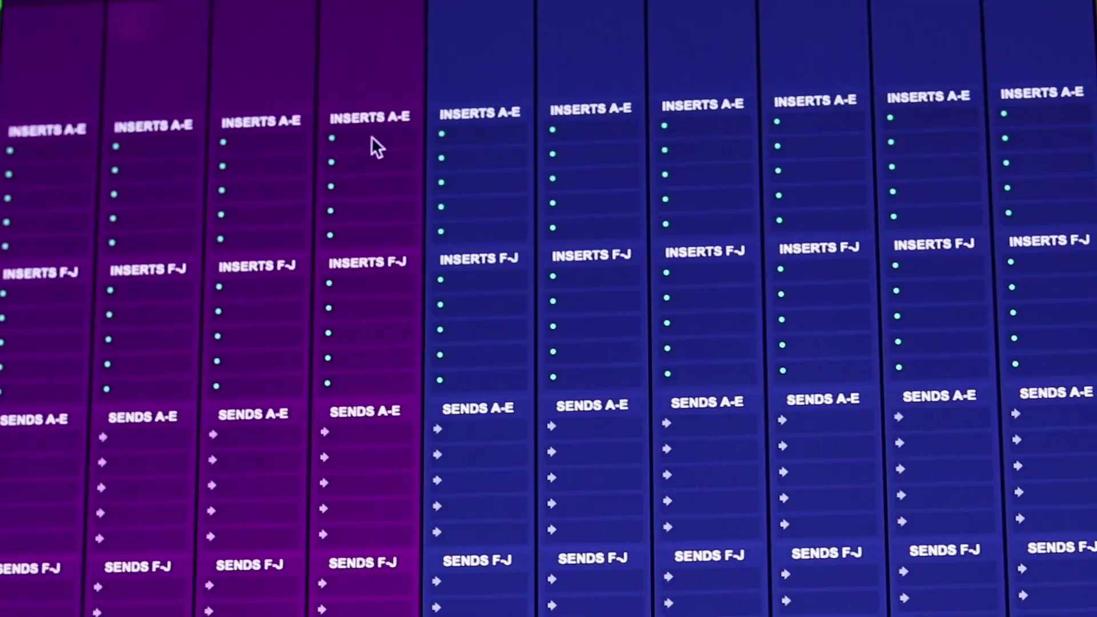
# Browse the fourth track's insert menu to the i/o hardware insert options.
pyautogui.click(373, 143)
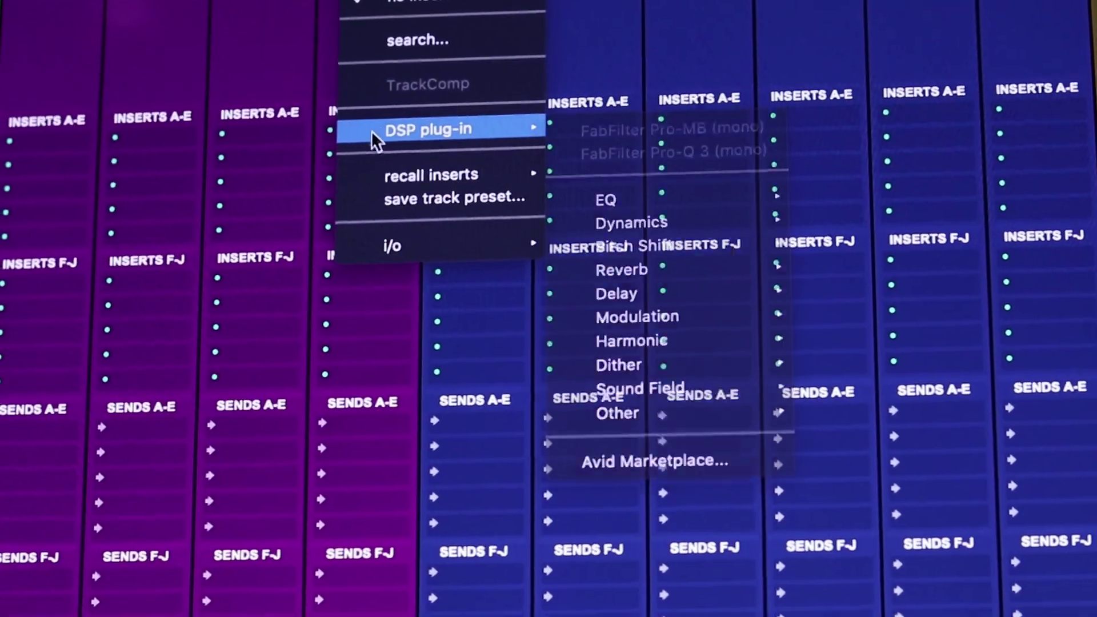
pyautogui.moveTo(378, 182)
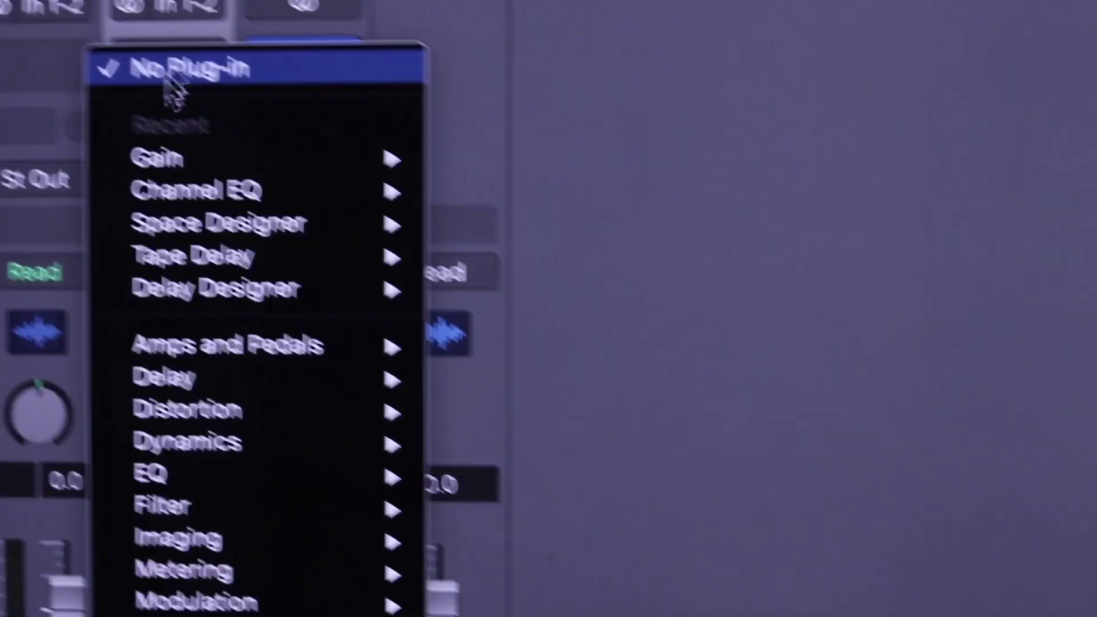
pyautogui.moveTo(213, 331)
pyautogui.moveTo(237, 529)
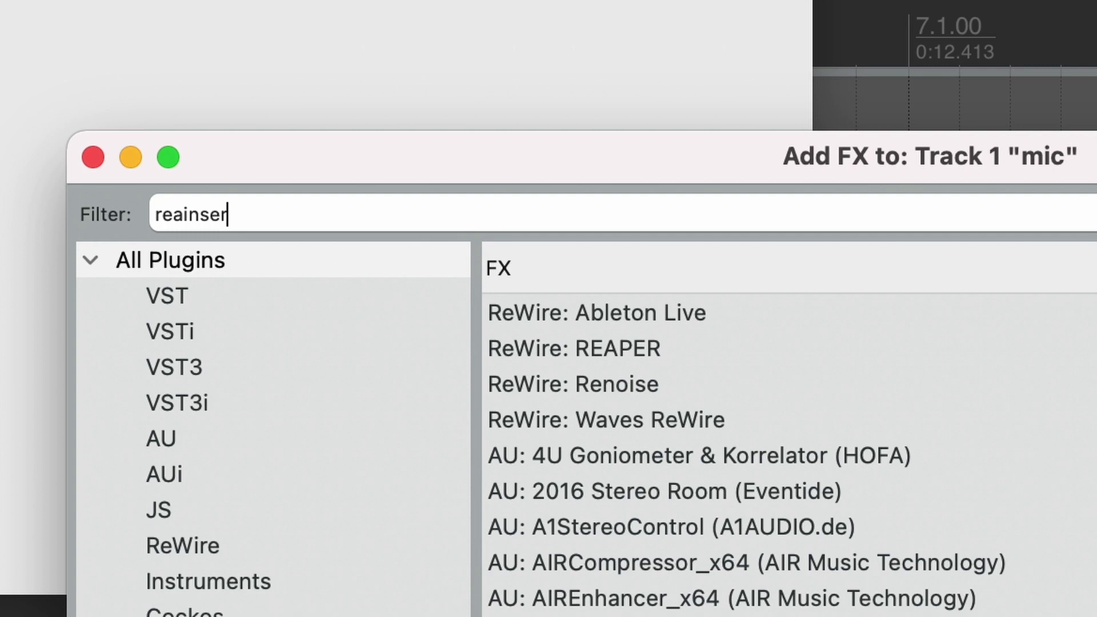
# Filter the FX list for 'reainsert' and add ReaInsert to Track 1 'mic'.
pyautogui.write('t')
pyautogui.doubleClick(645, 314)
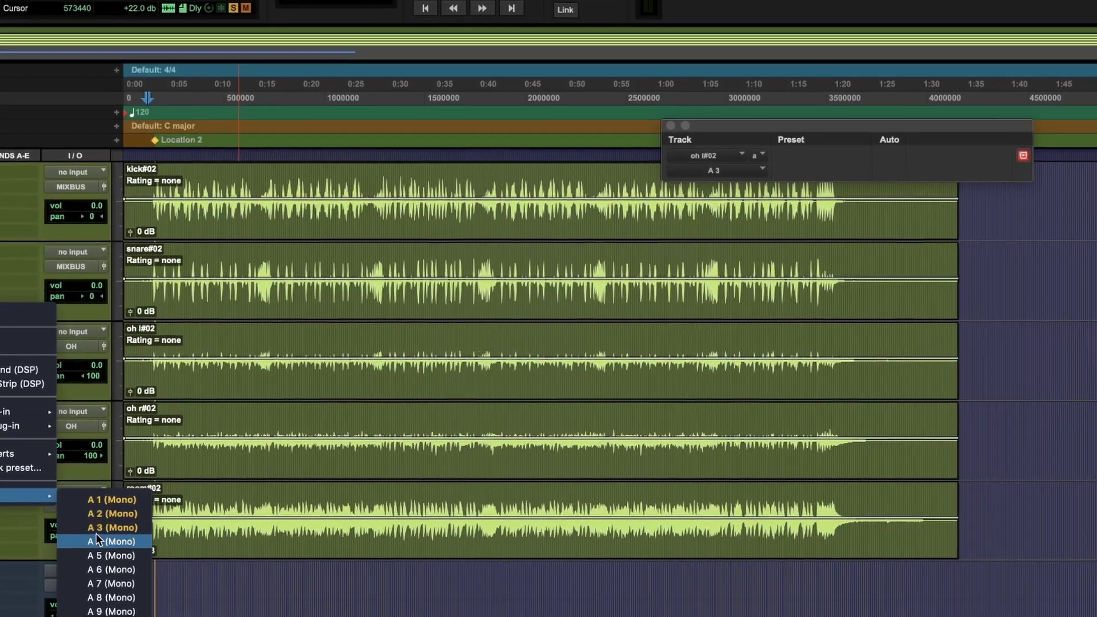
# Route the overhead track's hardware insert through channel A 4 (Mono).
pyautogui.click(109, 539)
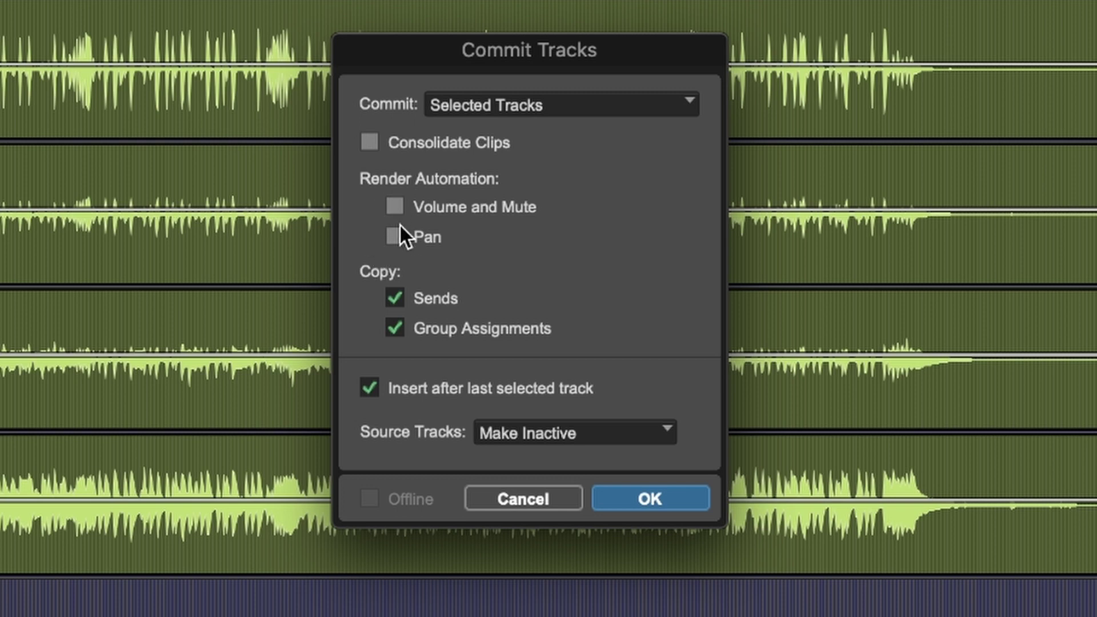
# Set the Commit Tracks Source Tracks option to Do Nothing.
pyautogui.click(485, 441)
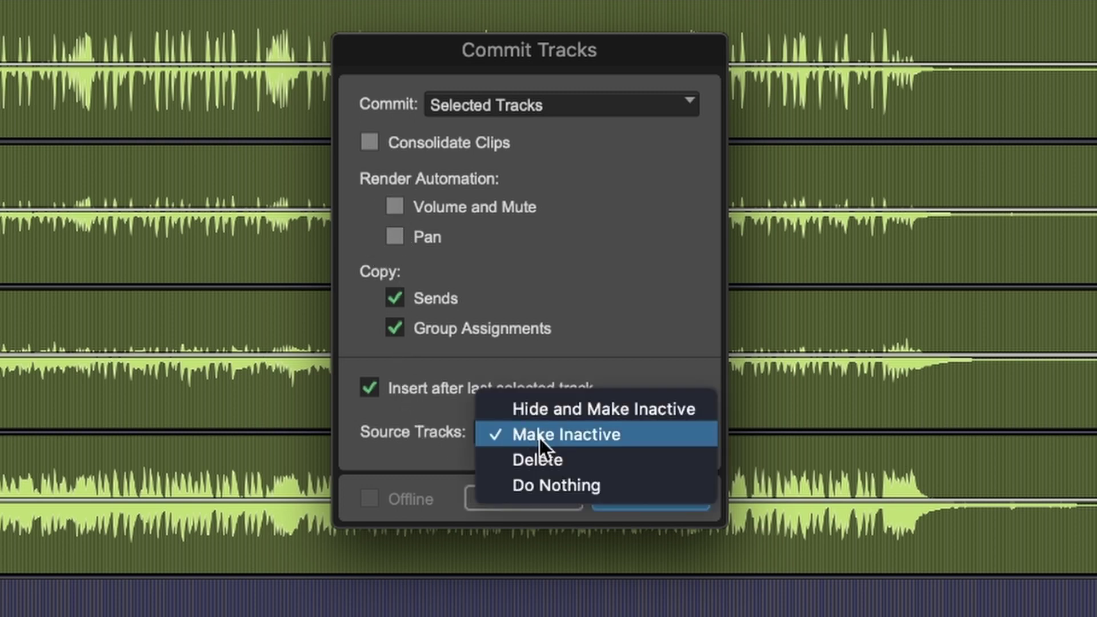
pyautogui.click(546, 485)
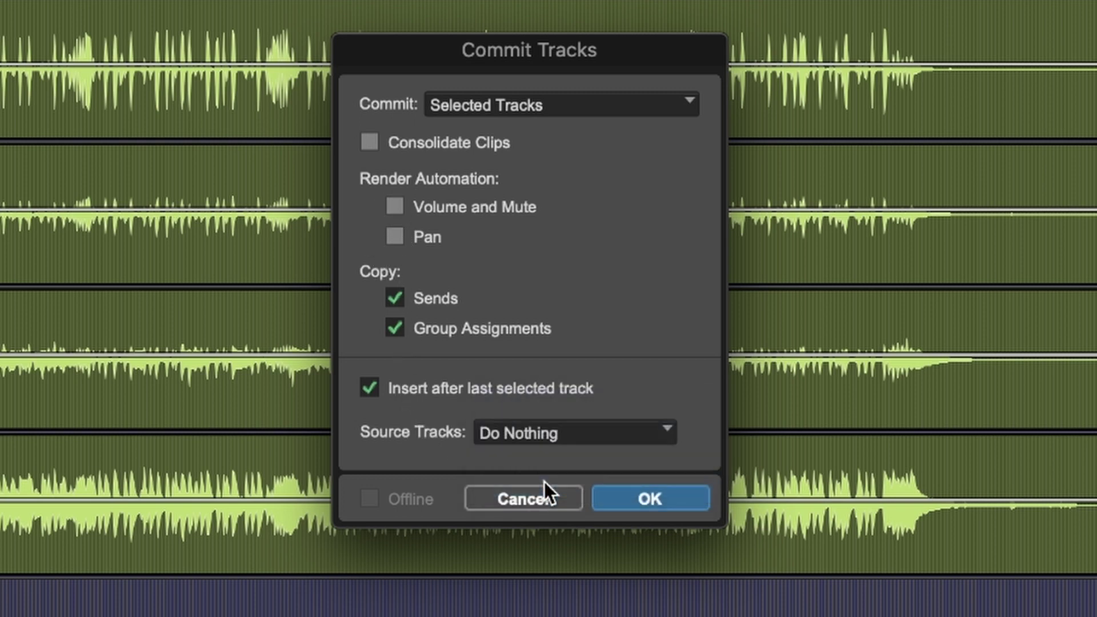
pyautogui.click(561, 436)
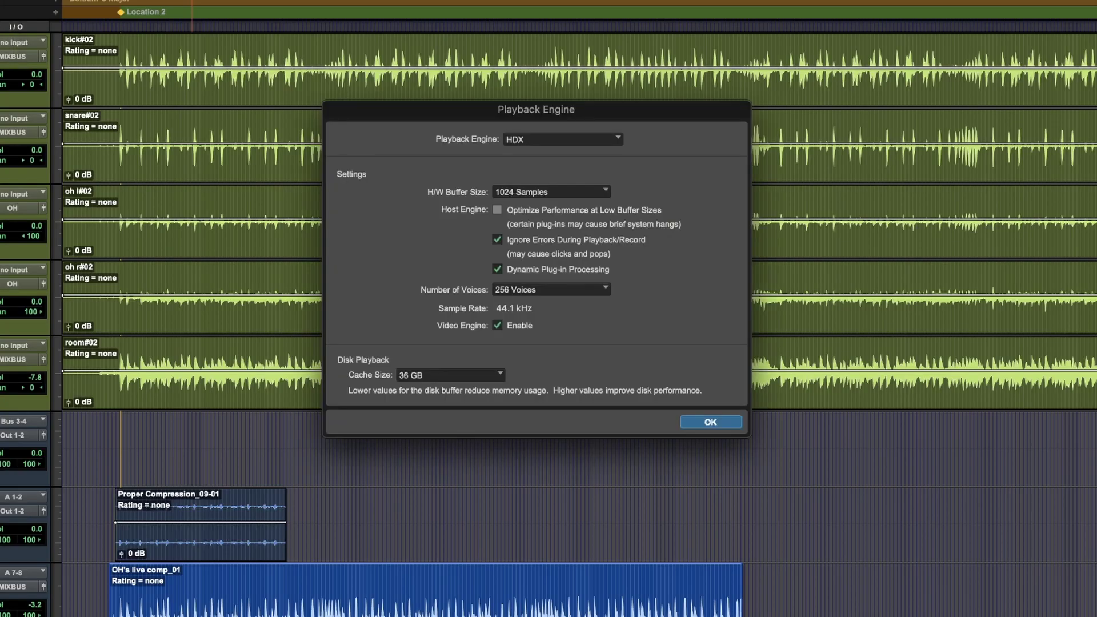
# Close Playback Engine and show the I/O Setup H/W Insert Delay tab.
pyautogui.click(708, 423)
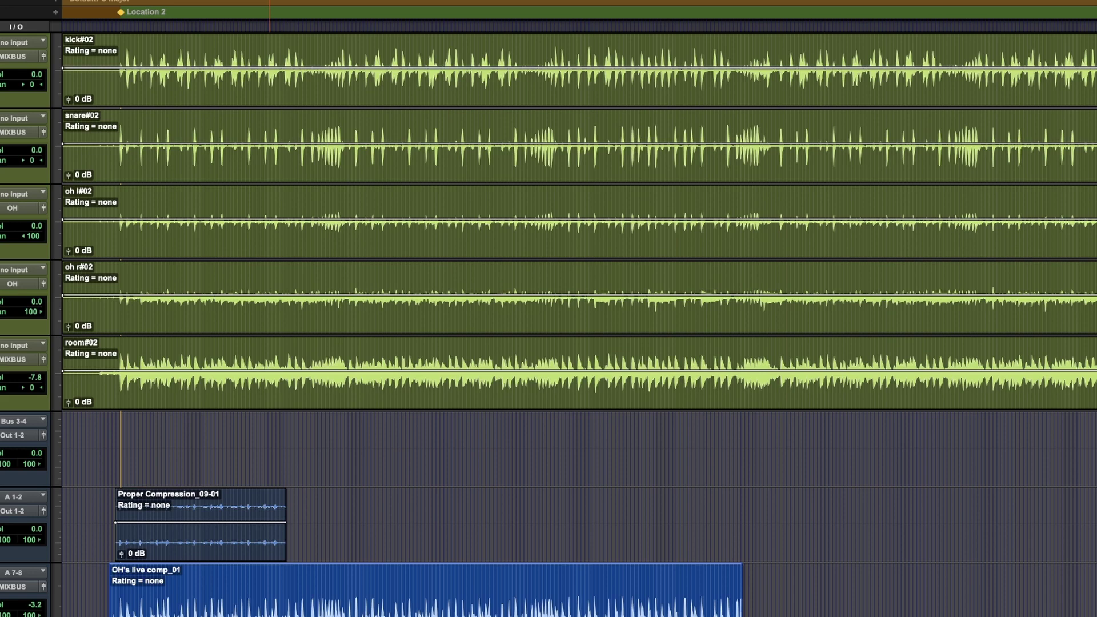
pyautogui.moveTo(2, 6)
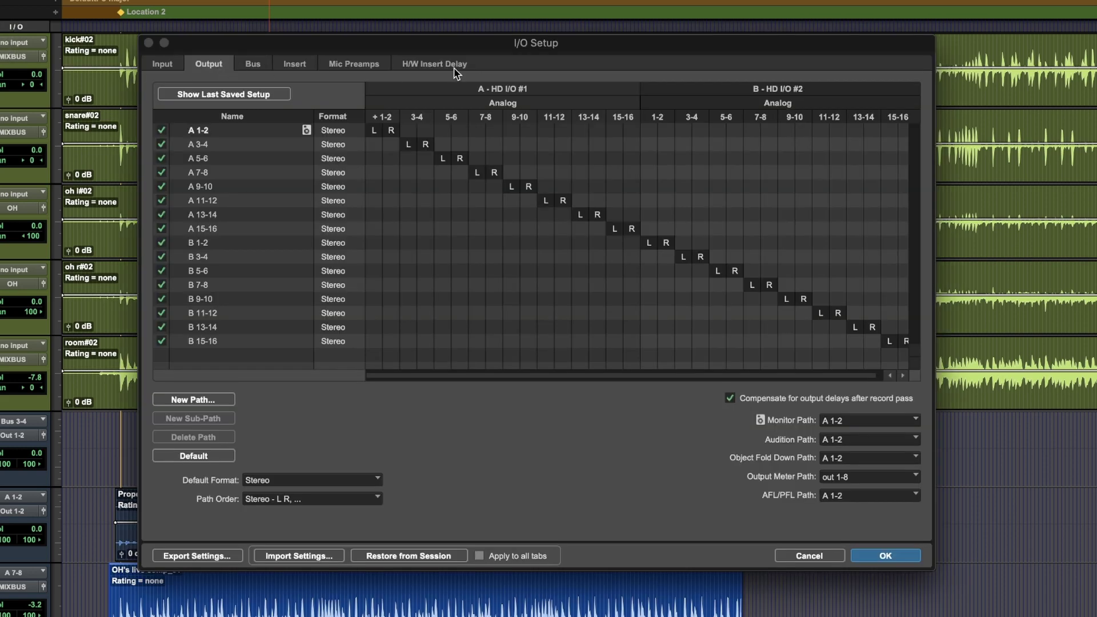
pyautogui.click(454, 65)
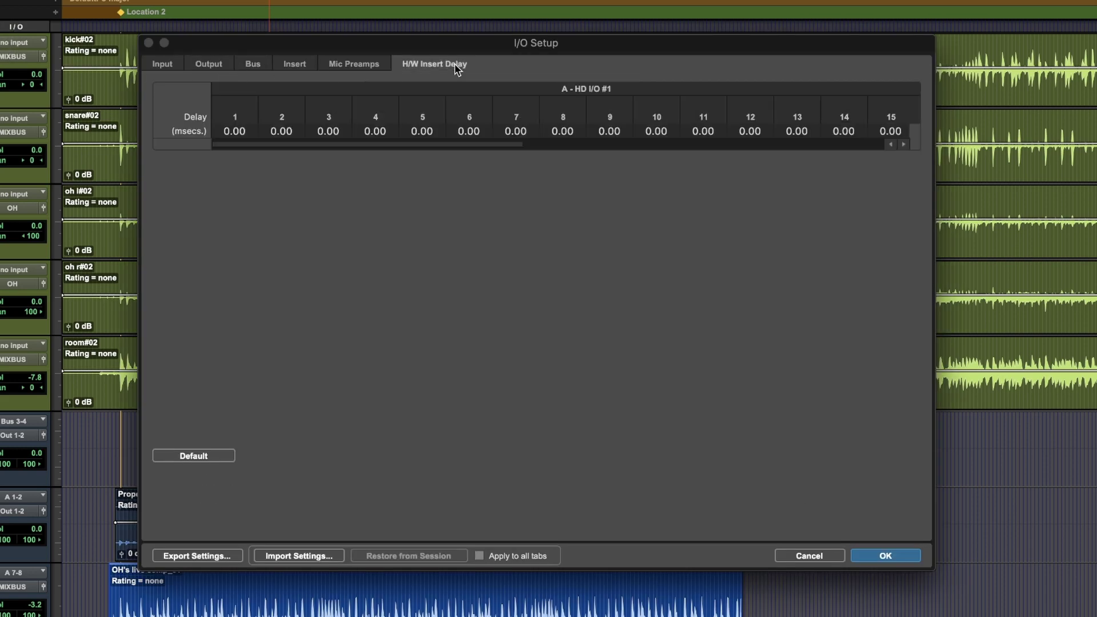
pyautogui.moveTo(338, 144); pyautogui.dragTo(245, 162)
# Check the insert delay cells for channels 1–5, each reading 0.00 ms.
pyautogui.click(231, 132)
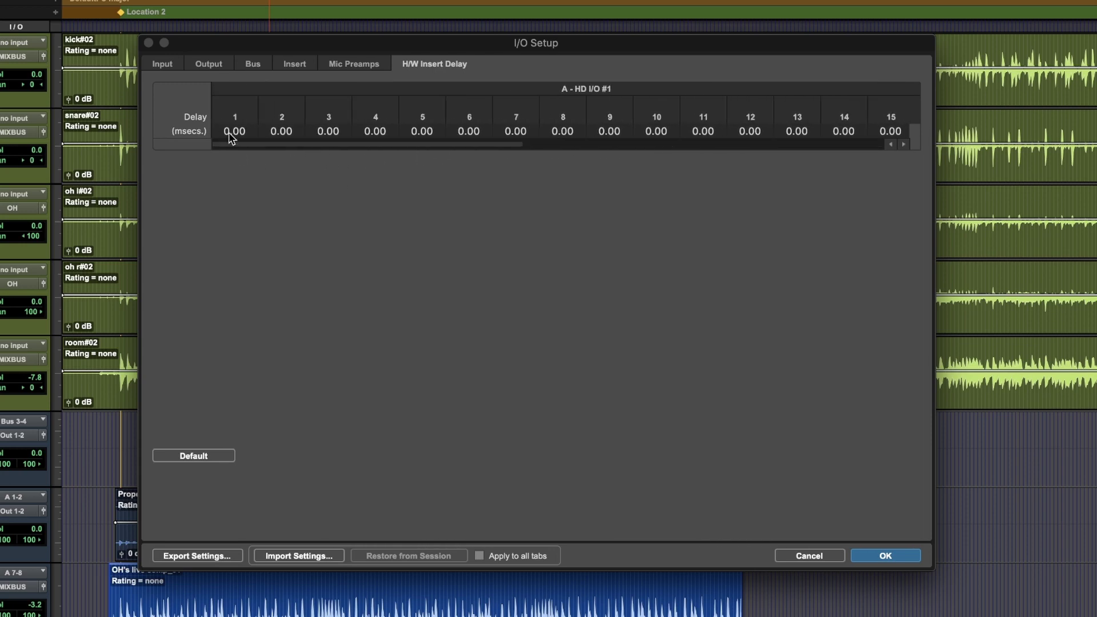
pyautogui.click(277, 134)
pyautogui.click(335, 135)
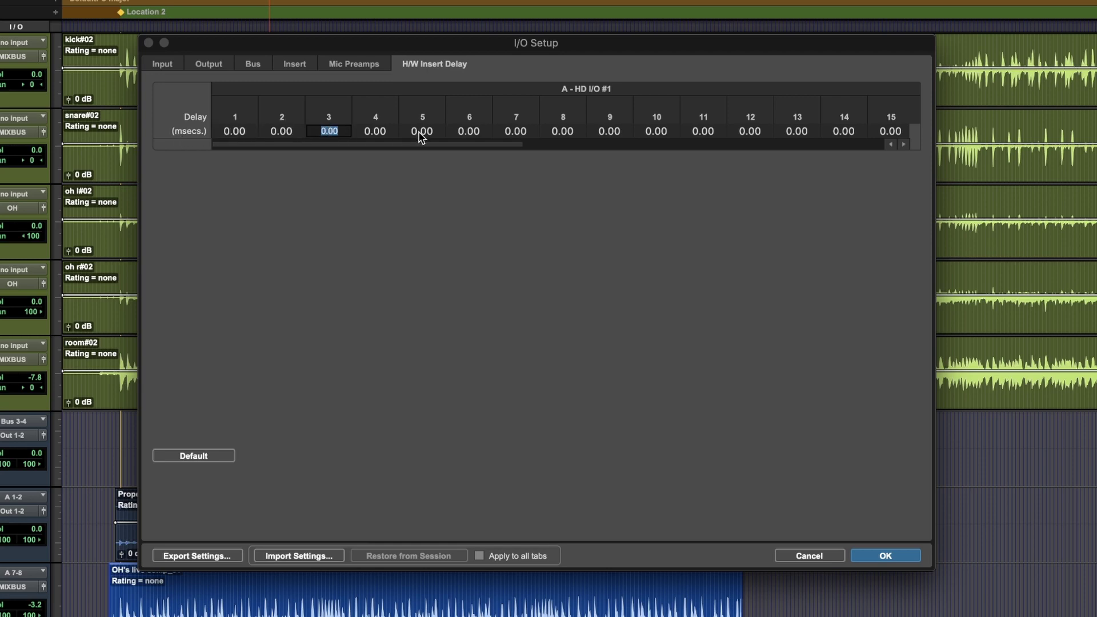
pyautogui.click(421, 134)
pyautogui.click(375, 135)
pyautogui.click(329, 135)
pyautogui.click(281, 135)
pyautogui.click(231, 134)
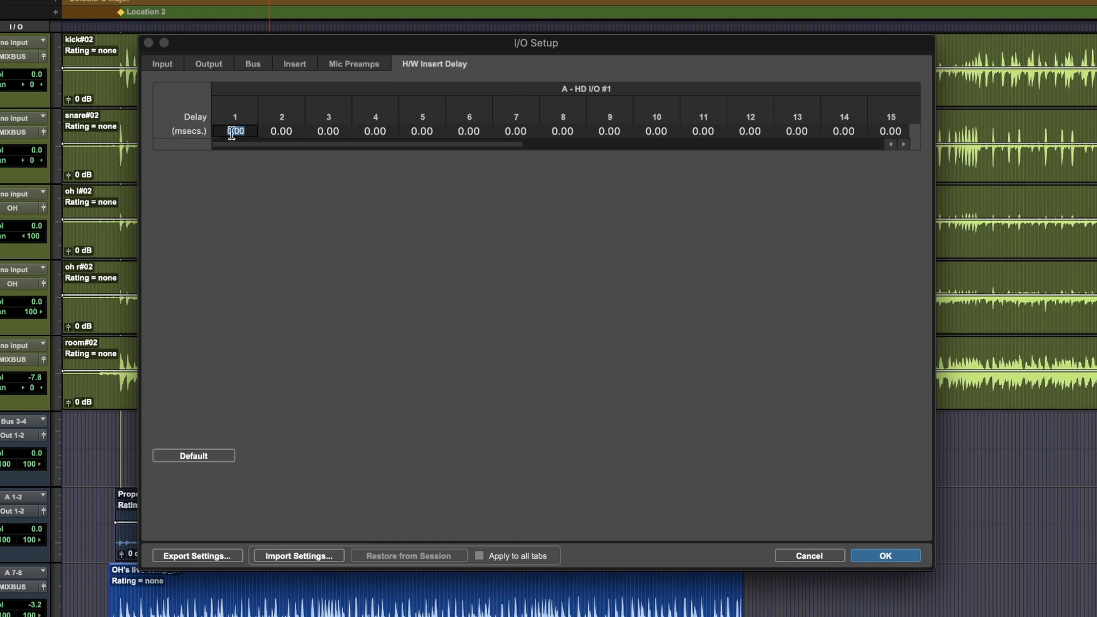
pyautogui.click(282, 135)
pyautogui.click(332, 135)
pyautogui.click(375, 135)
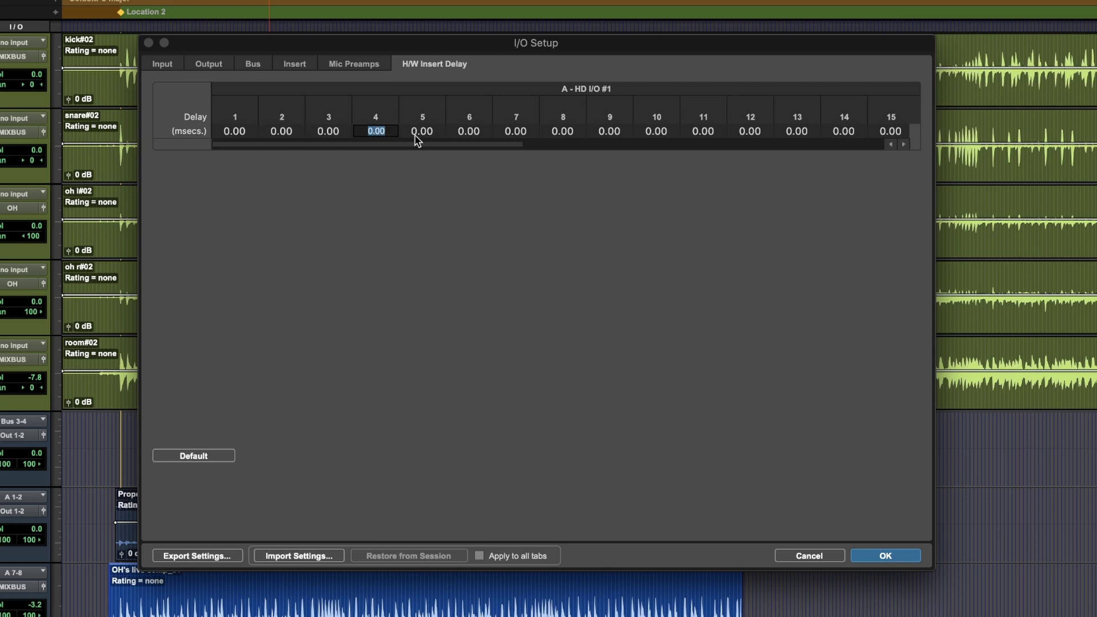
pyautogui.click(420, 135)
# Confirm I/O Setup with every hardware insert delay kept at 0.00 ms.
pyautogui.click(894, 558)
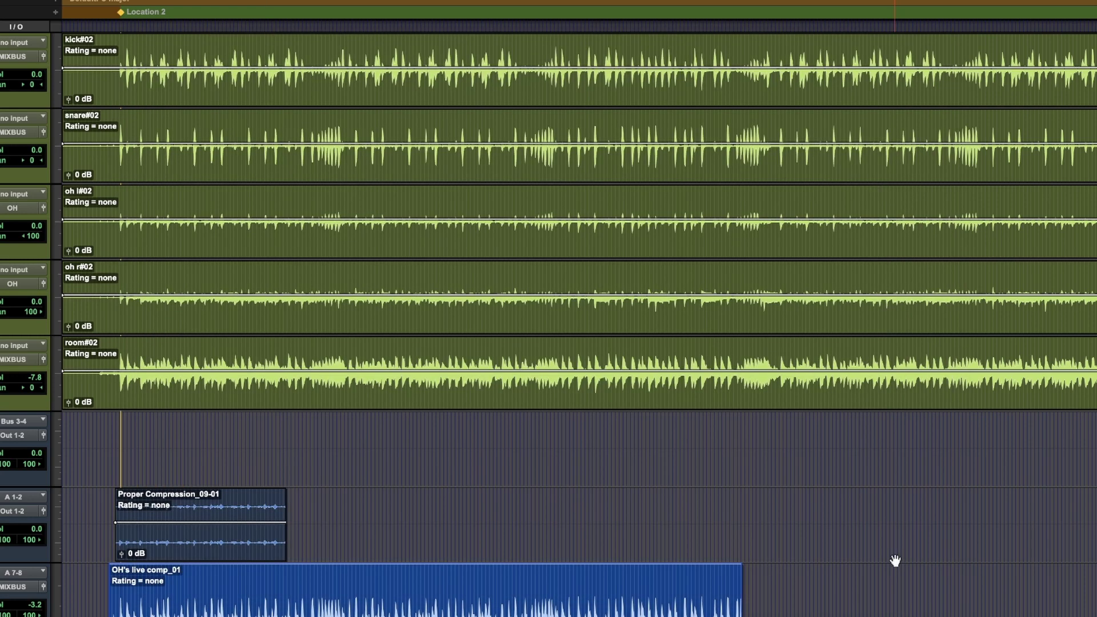